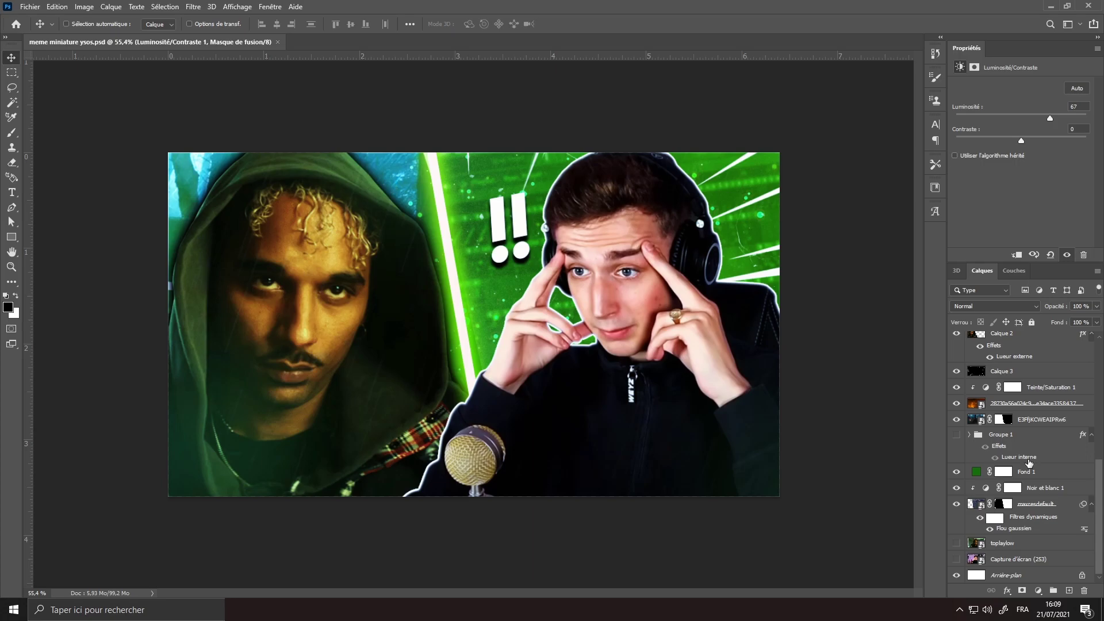
# Examine the thumbnail's complete layer stack, from the adjustment layers down to the source images and background
pyautogui.scroll(6, 1054, 524)
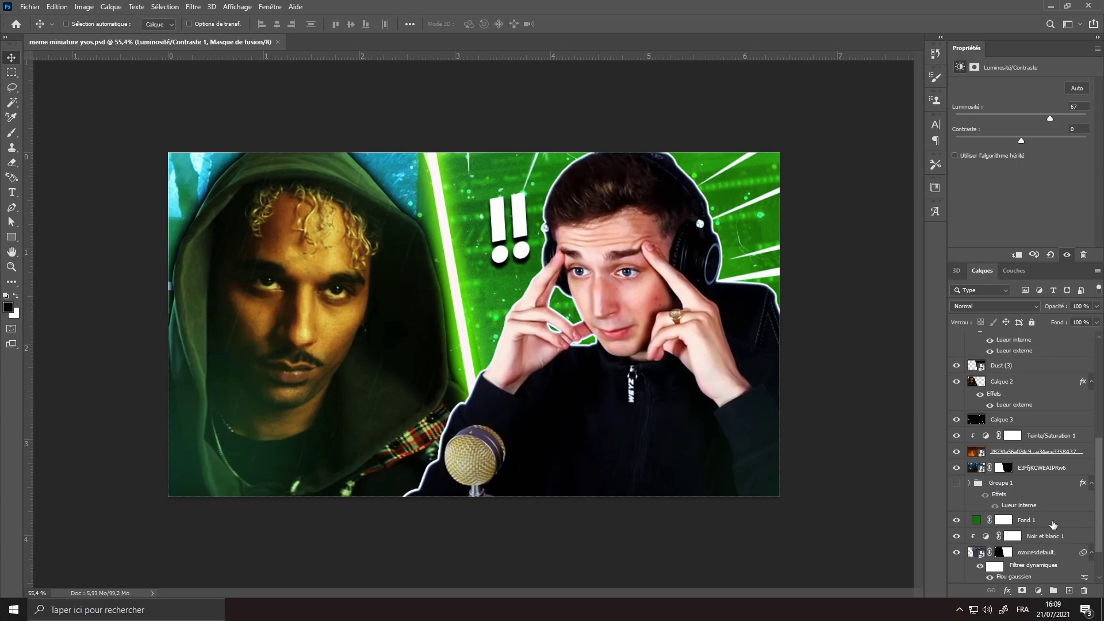
pyautogui.scroll(2, 1053, 525)
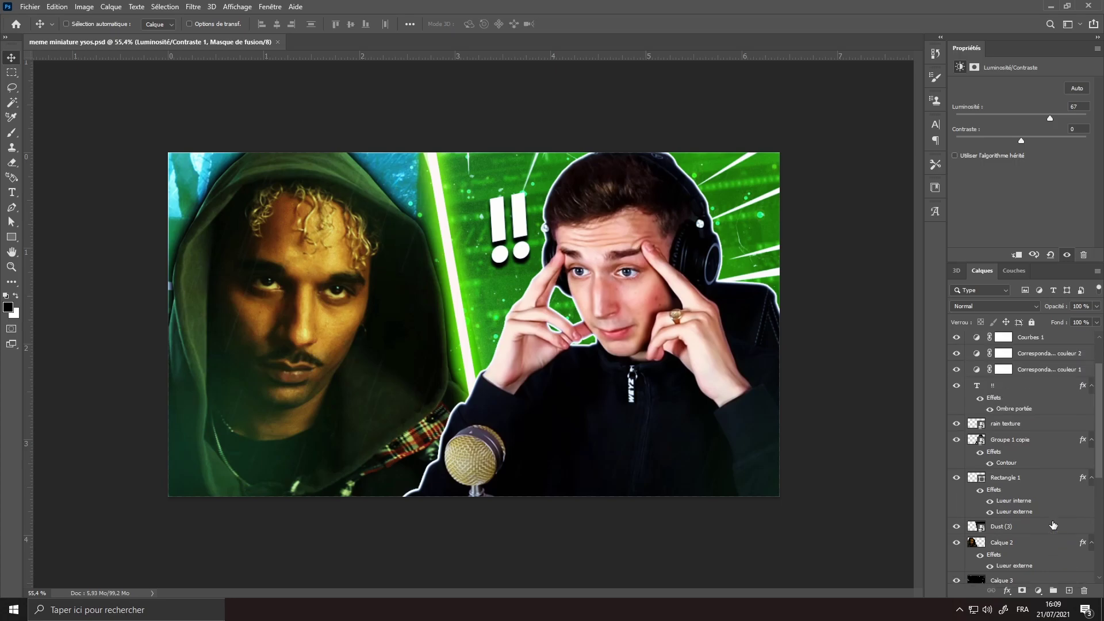
pyautogui.scroll(3, 1053, 524)
pyautogui.scroll(-10, 1053, 525)
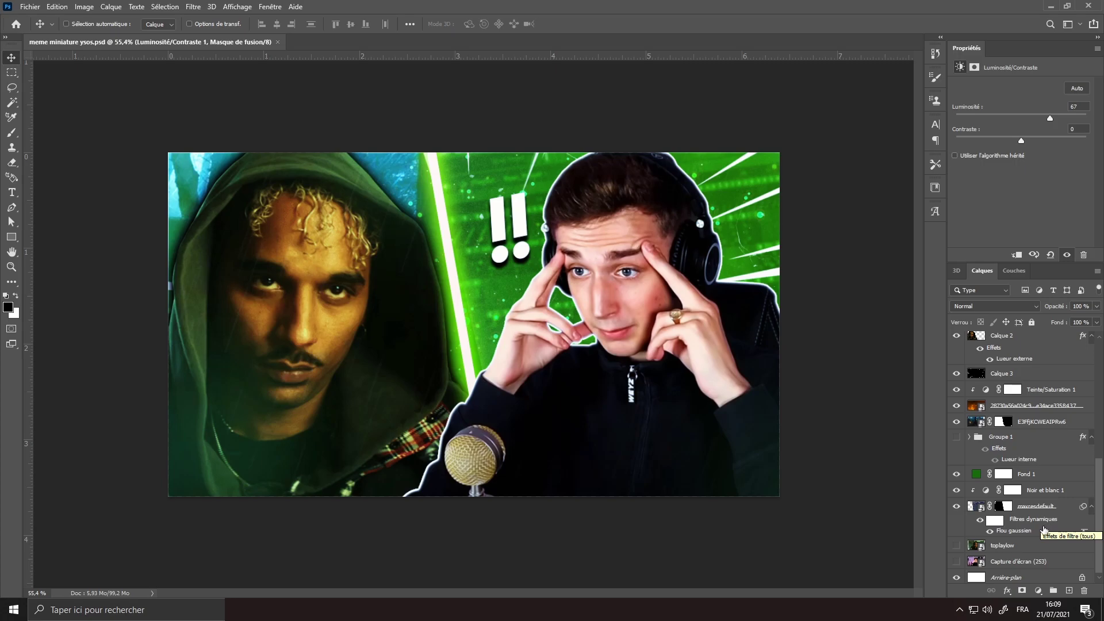
pyautogui.scroll(-1, 1007, 544)
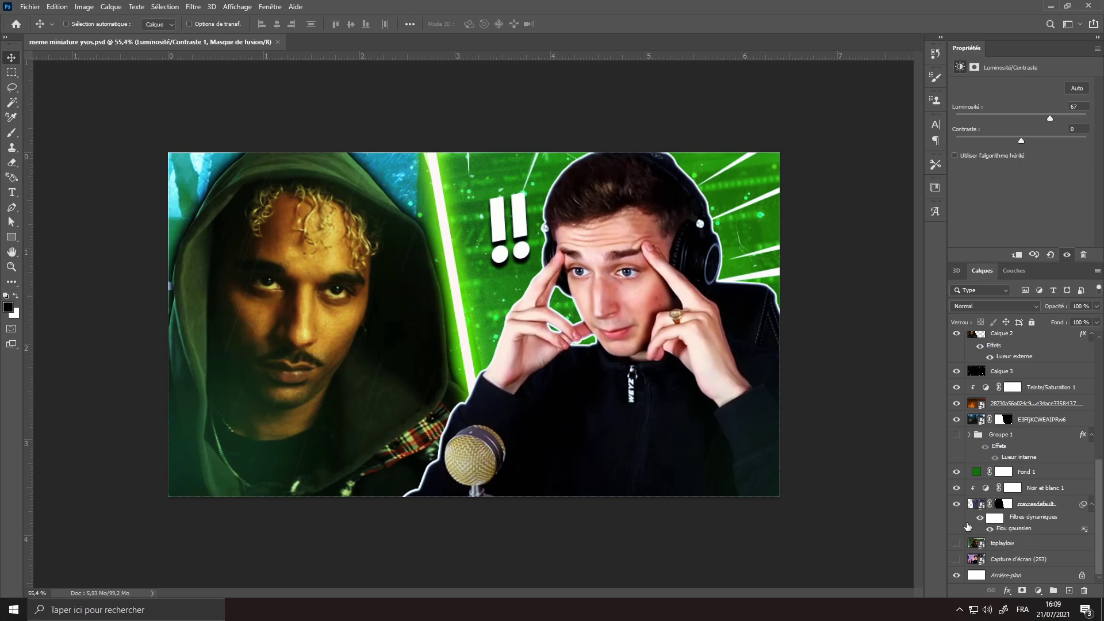
pyautogui.scroll(1, 971, 528)
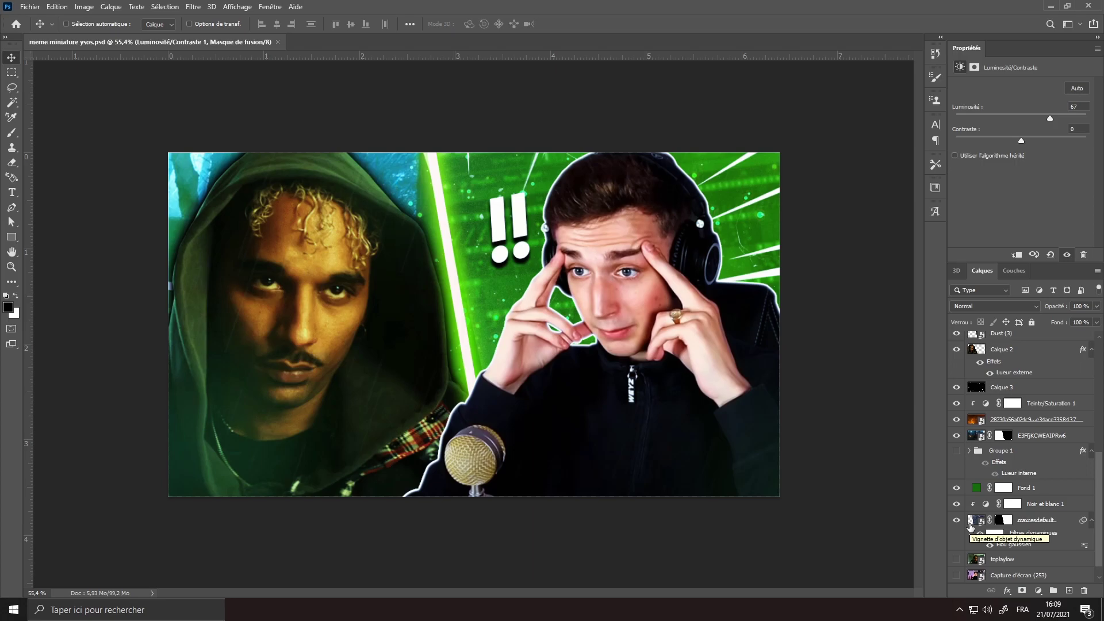
pyautogui.scroll(7, 972, 526)
pyautogui.scroll(3, 984, 543)
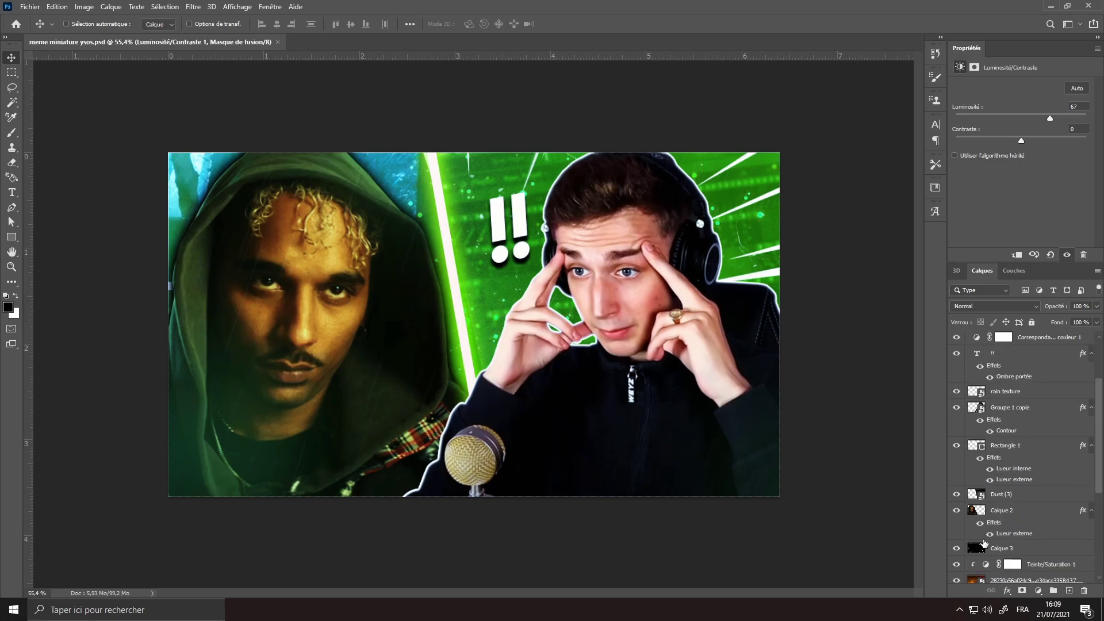
pyautogui.scroll(5, 984, 544)
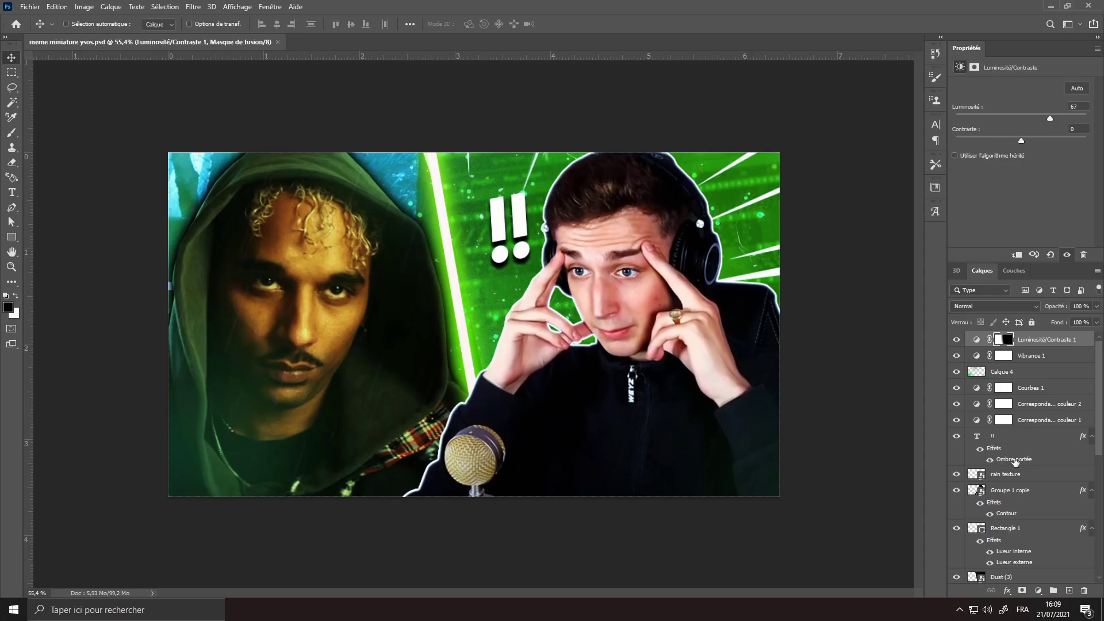
pyautogui.scroll(-4, 1018, 460)
pyautogui.scroll(4, 1022, 505)
# Hide every layer above the white Arrière-plan layer, including Fond 1 and Calque 3
pyautogui.moveTo(956, 339); pyautogui.dragTo(958, 578)
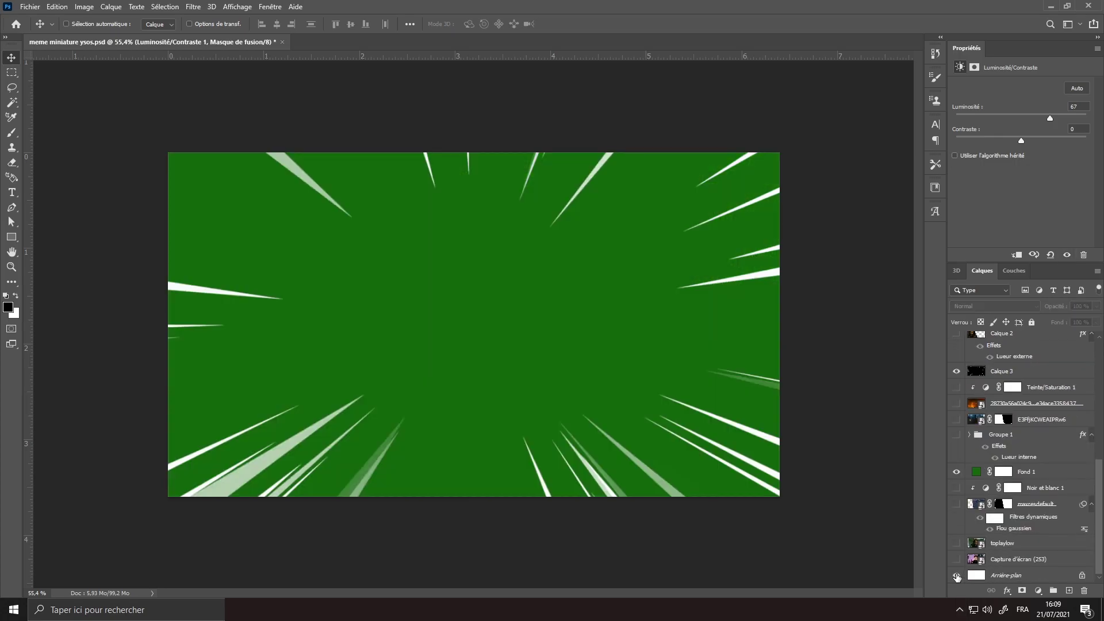
pyautogui.click(957, 575)
pyautogui.click(957, 472)
pyautogui.click(958, 427)
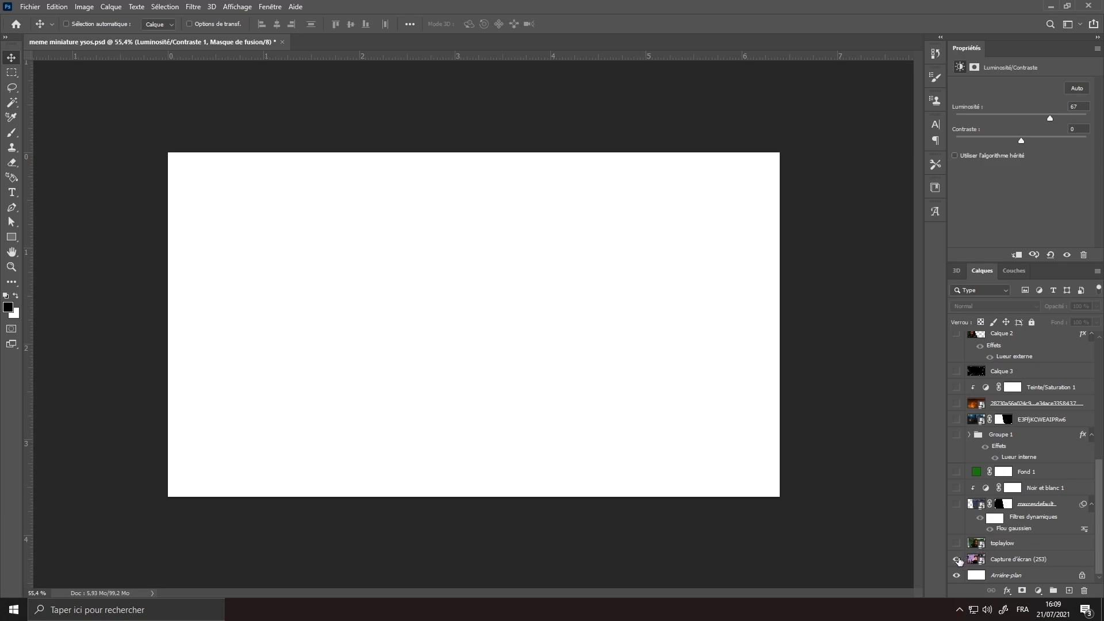
# Preview the Capture d'écran (253) and toplaylow source images one at a time, hiding each again
pyautogui.click(957, 559)
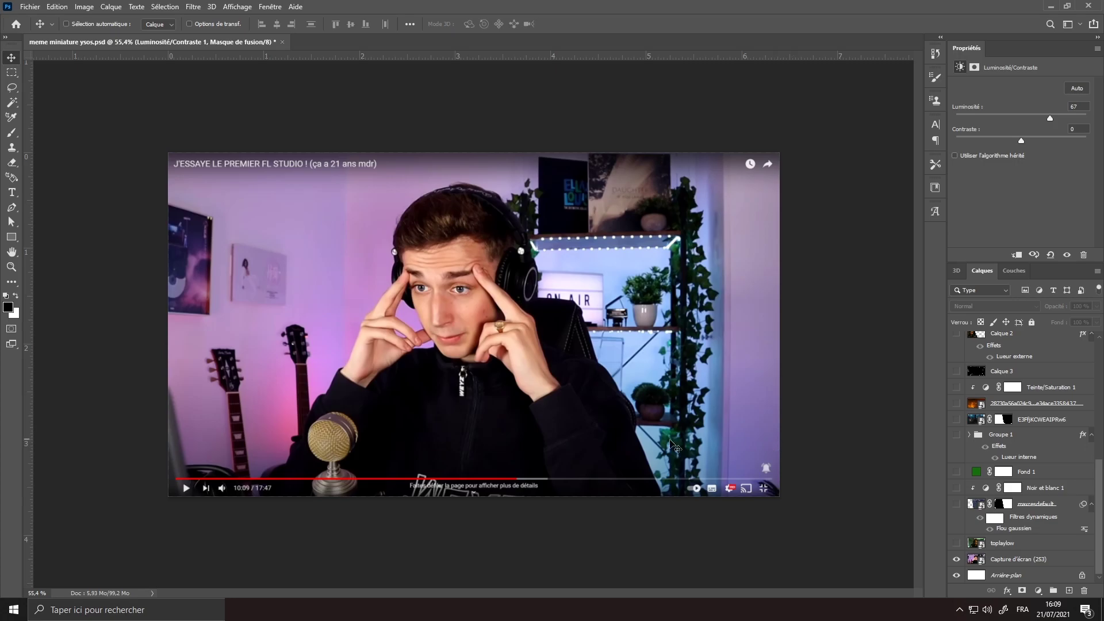
pyautogui.click(957, 559)
pyautogui.click(957, 544)
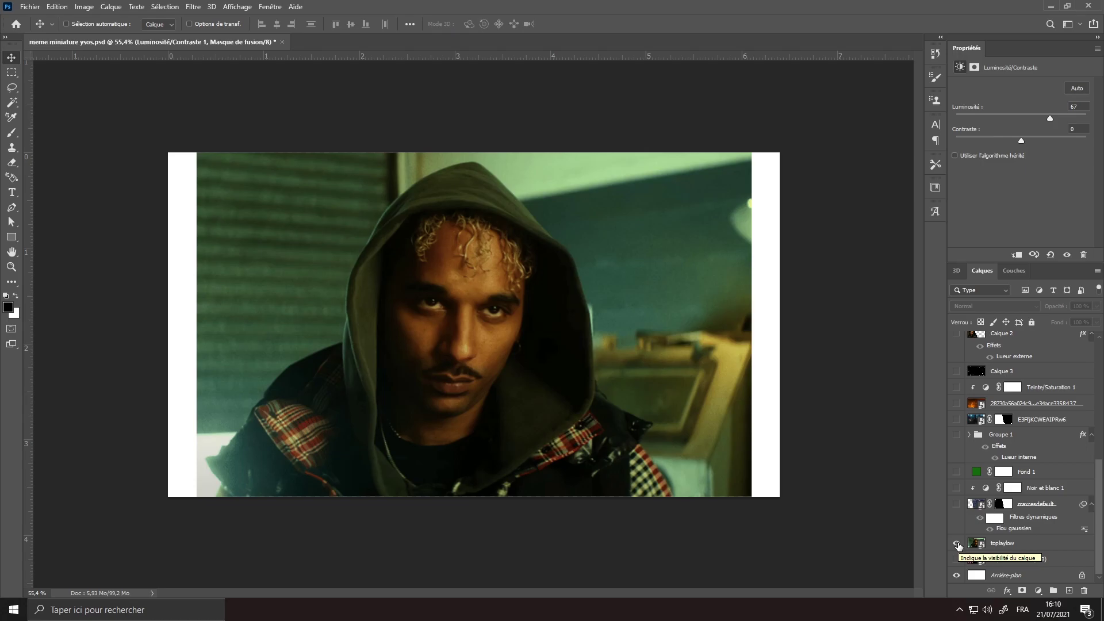
pyautogui.click(958, 544)
# Show the blurred playlist screenshot with its Noir et blanc 1 adjustment and the green Fond 1 layer, and select Fond 1
pyautogui.click(957, 504)
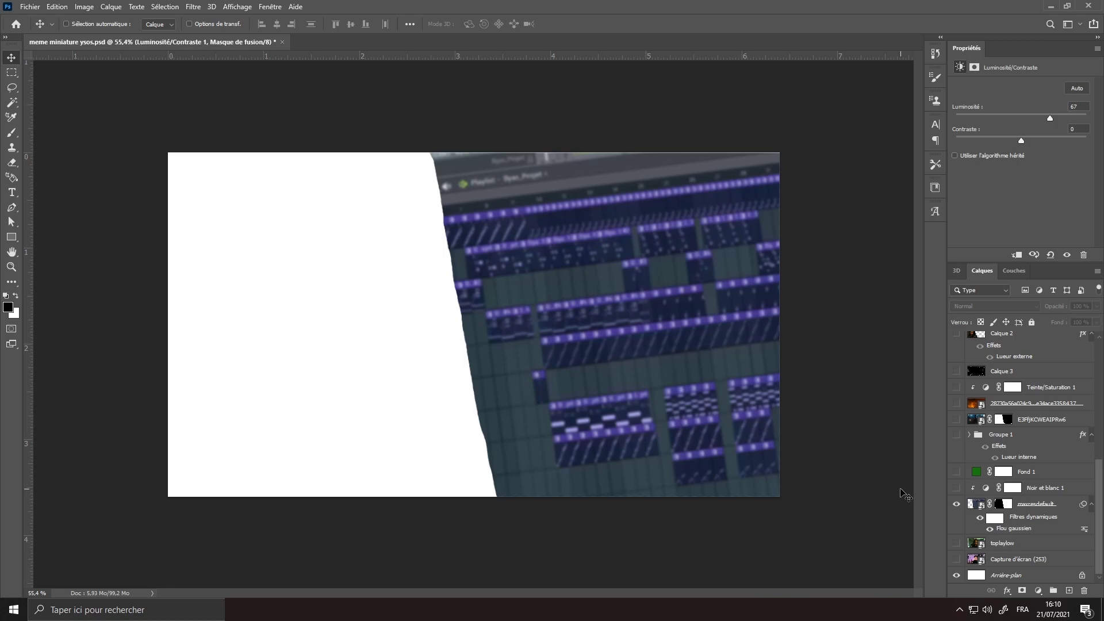
pyautogui.click(956, 488)
pyautogui.click(956, 472)
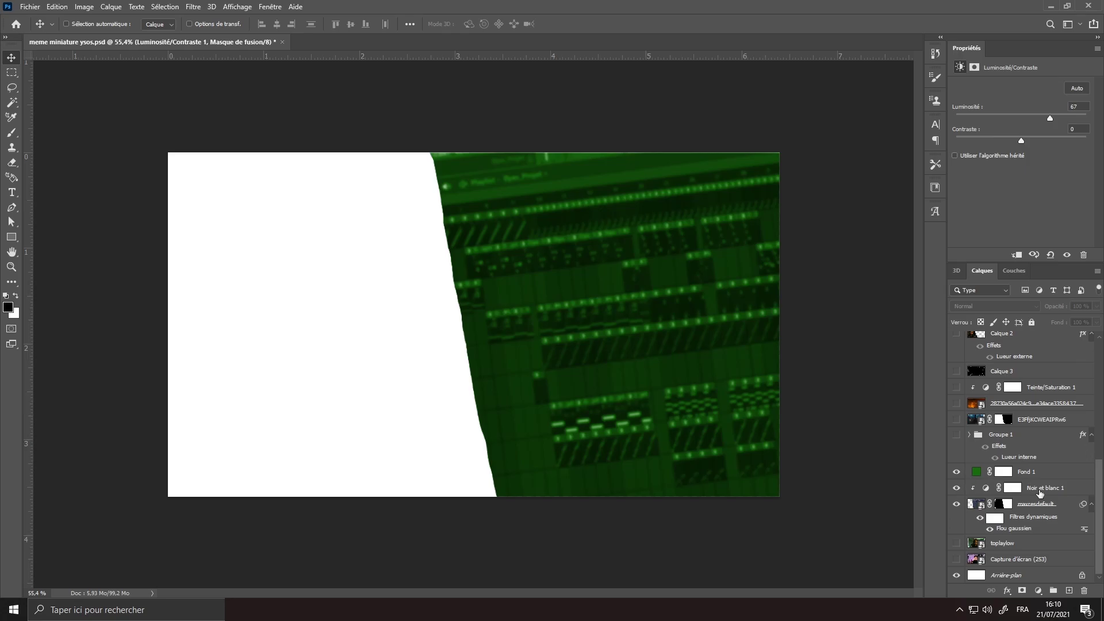
pyautogui.click(1041, 472)
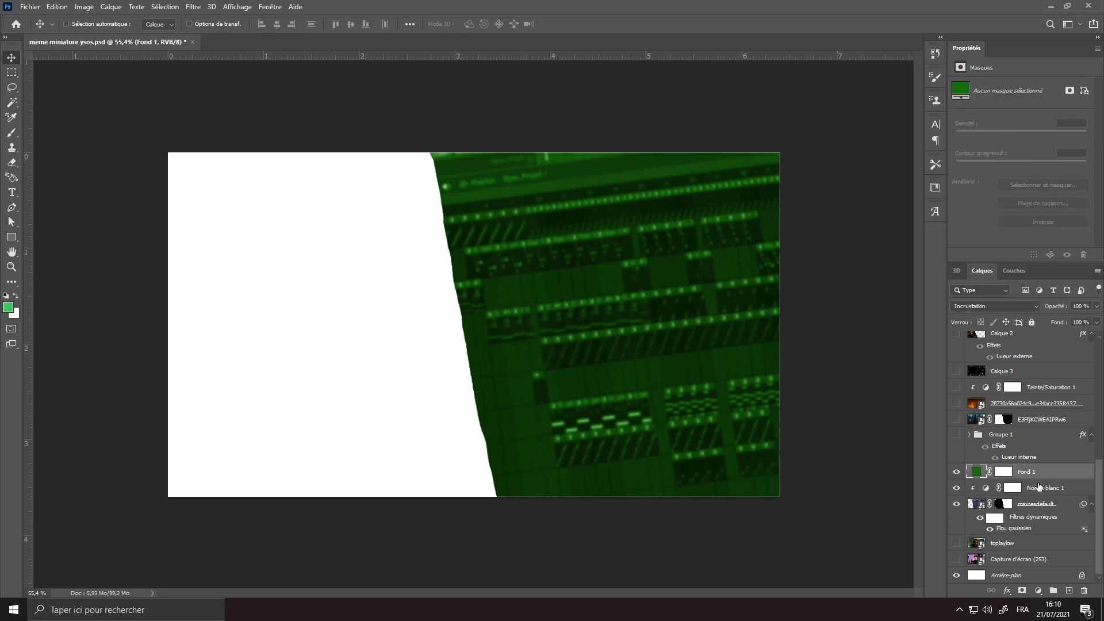
# Show Groupe 1 and inspect its cut-out layer and selective colour correction, then collapse the group
pyautogui.click(954, 441)
pyautogui.click(955, 437)
pyautogui.click(970, 434)
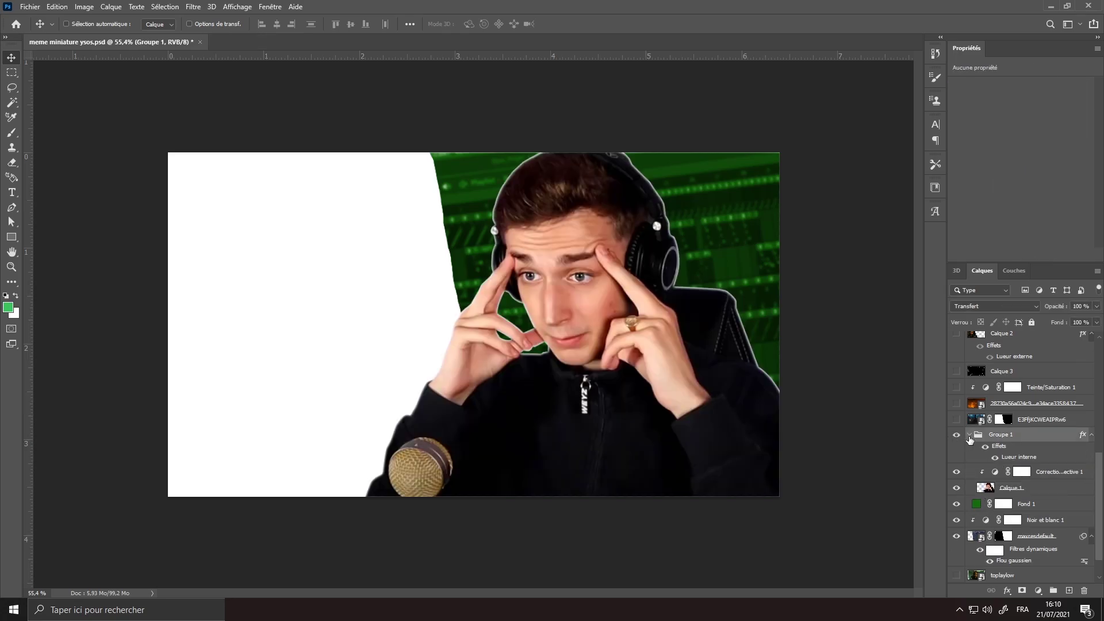
pyautogui.scroll(-1, 992, 476)
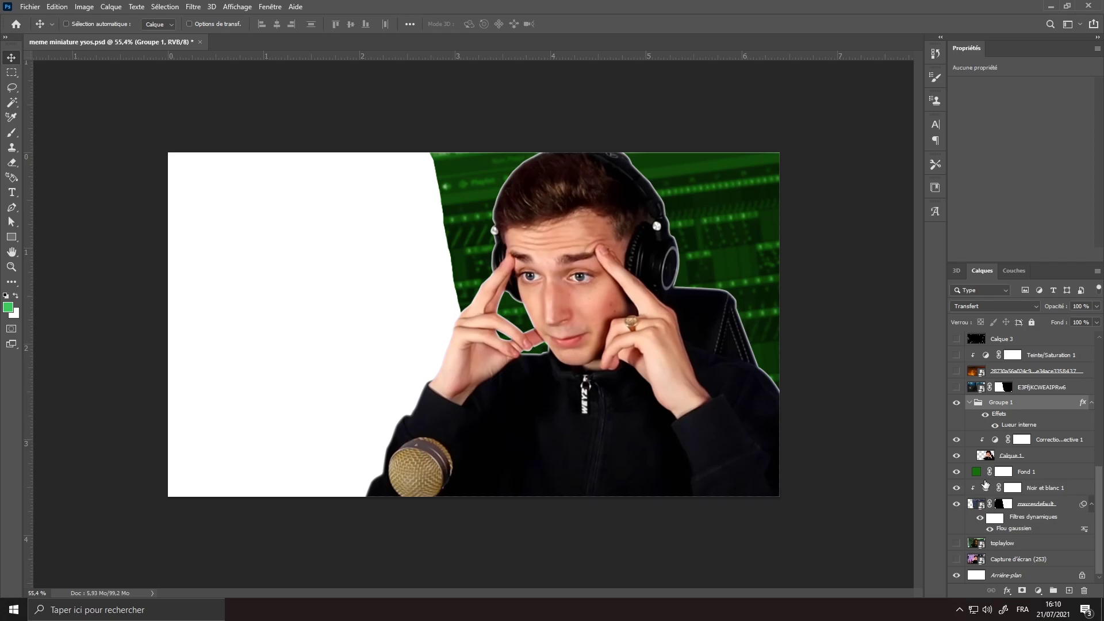
pyautogui.click(957, 441)
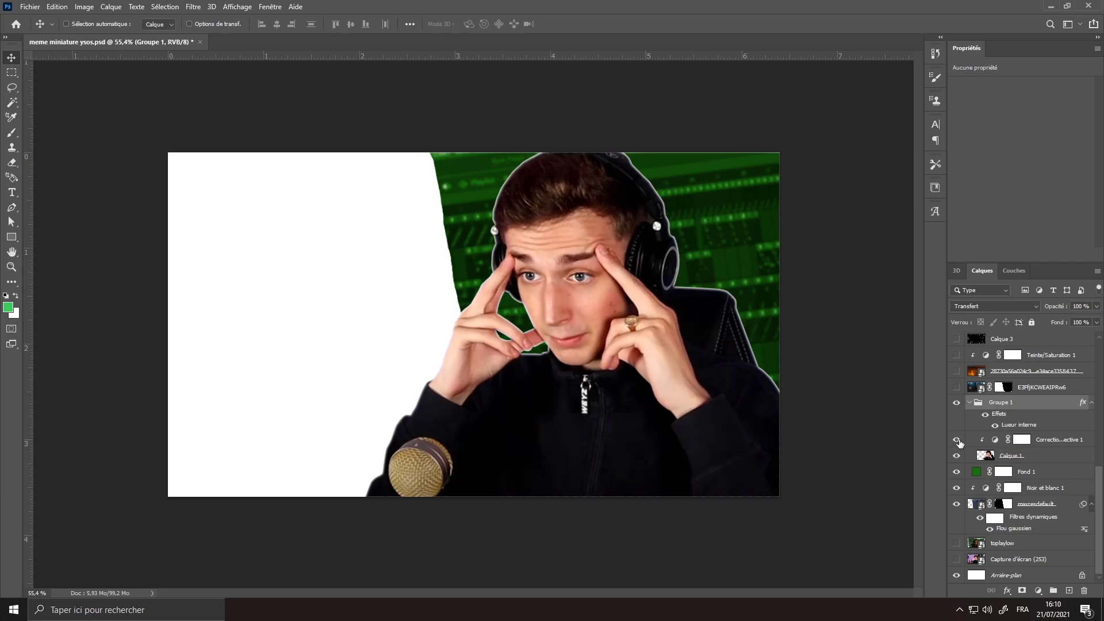
pyautogui.click(970, 420)
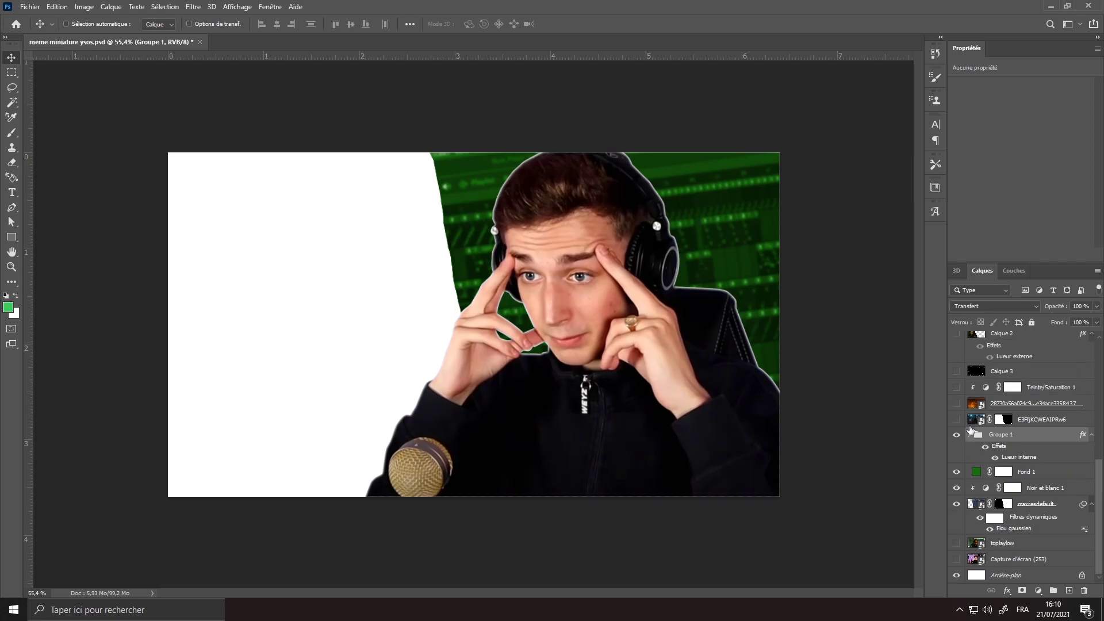
# Show the masked dark forest cabin layer and the orange ember texture above it
pyautogui.scroll(2, 969, 457)
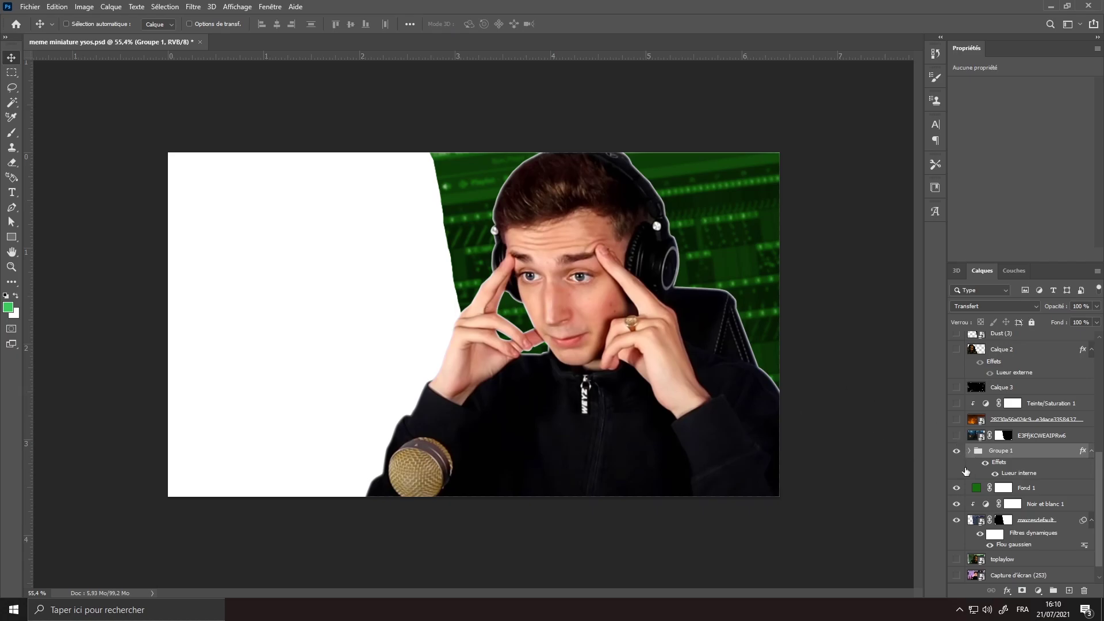
pyautogui.click(1030, 452)
pyautogui.click(956, 451)
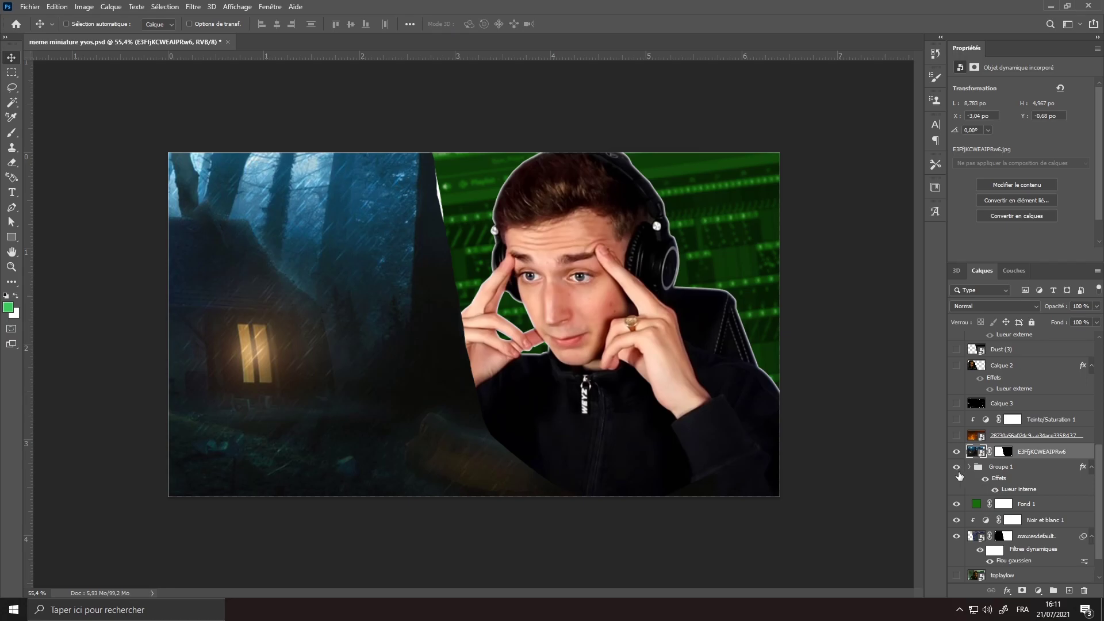
pyautogui.scroll(2, 960, 475)
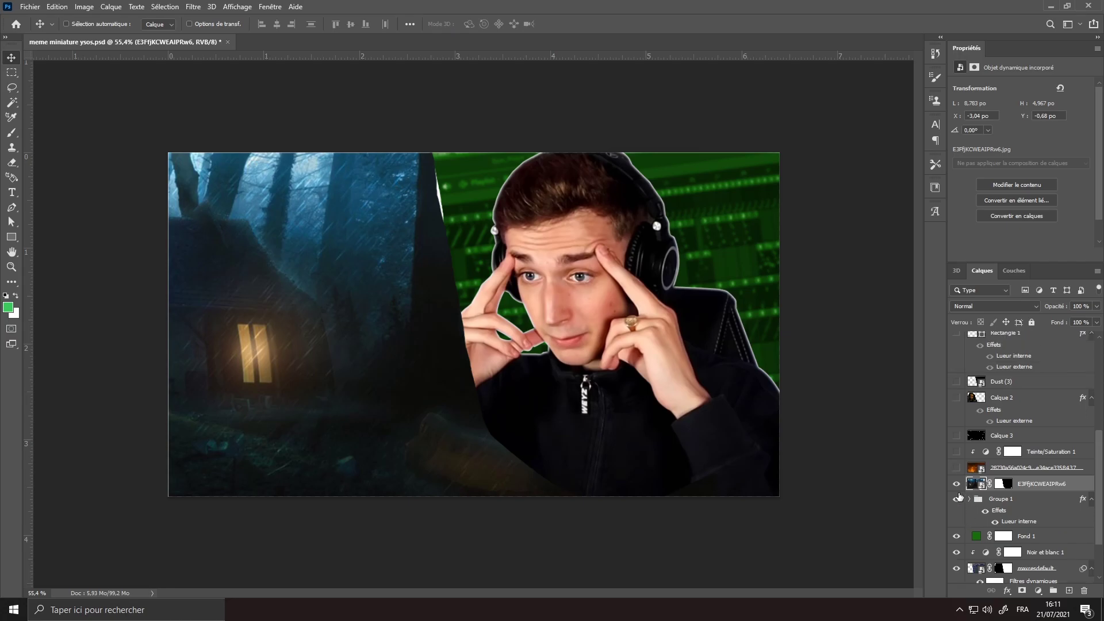
pyautogui.click(957, 468)
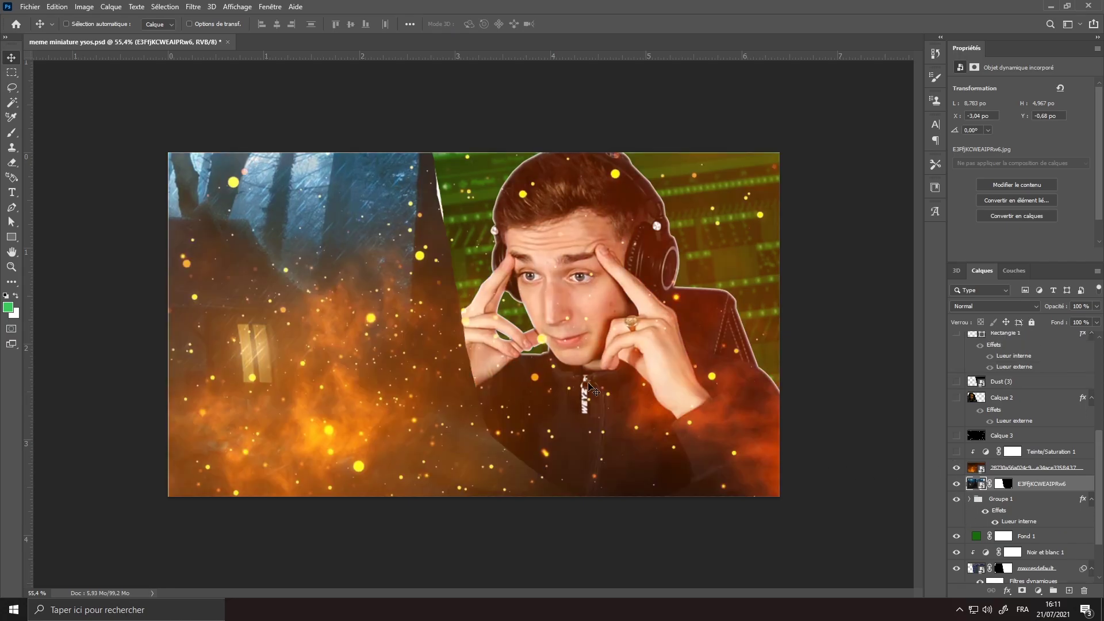
# Hide Groupe 1, show the Teinte/Saturation 1 adjustment clipped to the ember texture, and select that adjustment
pyautogui.scroll(-1, 982, 502)
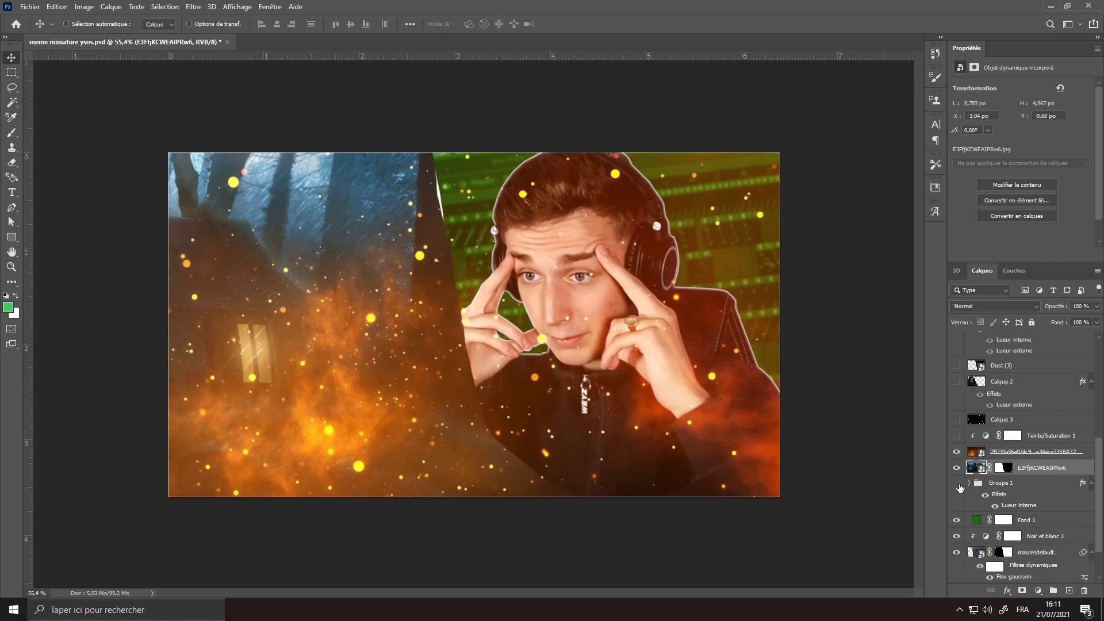
pyautogui.click(957, 488)
pyautogui.scroll(2, 957, 486)
pyautogui.click(958, 467)
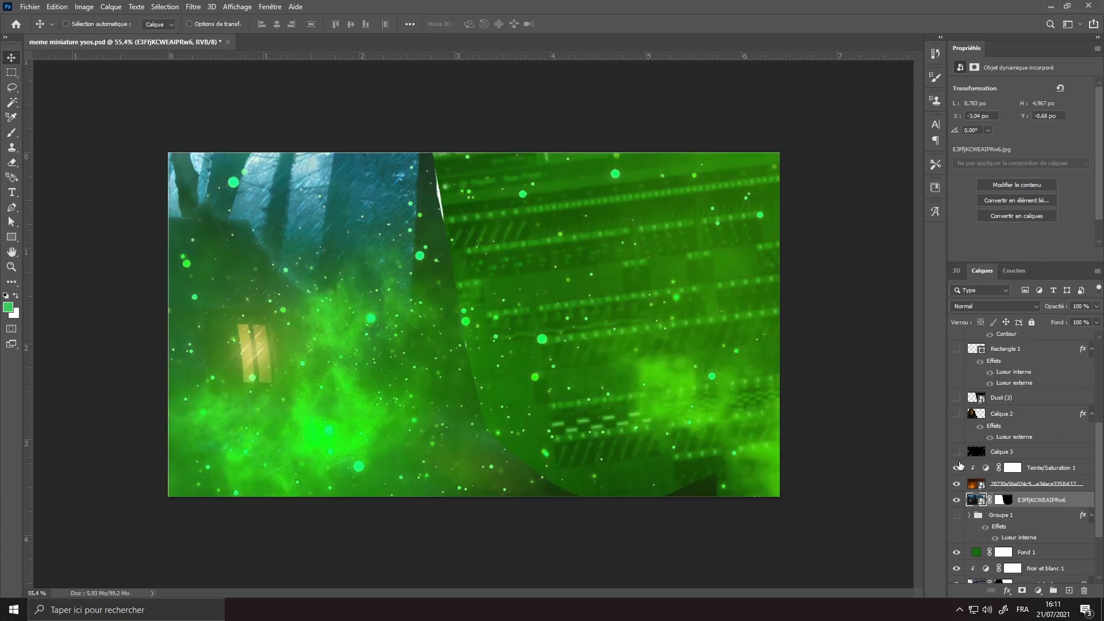
pyautogui.click(1035, 473)
# Show the Calque 3 speed lines and the Calque 2 hooded portrait cut-out
pyautogui.scroll(1, 1029, 478)
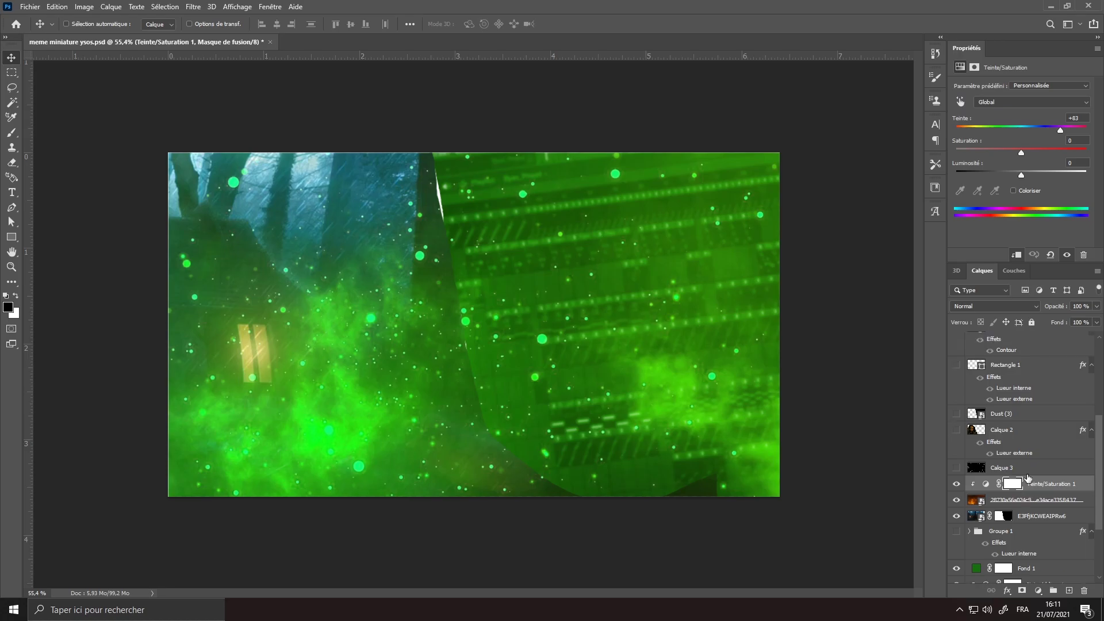
pyautogui.click(956, 468)
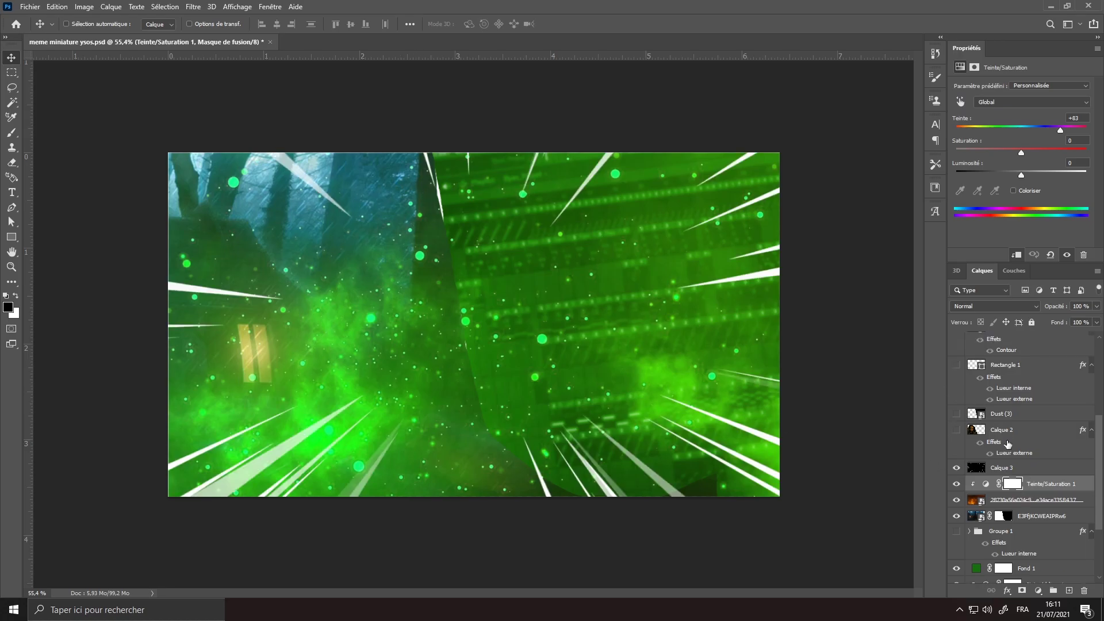
pyautogui.click(1028, 470)
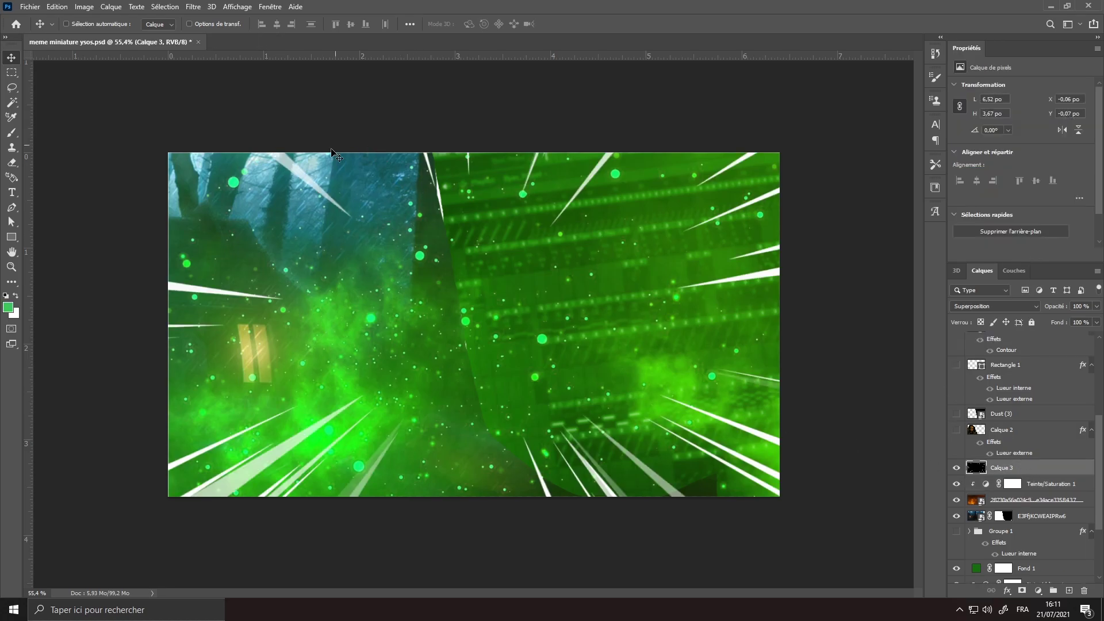
pyautogui.scroll(3, 1065, 462)
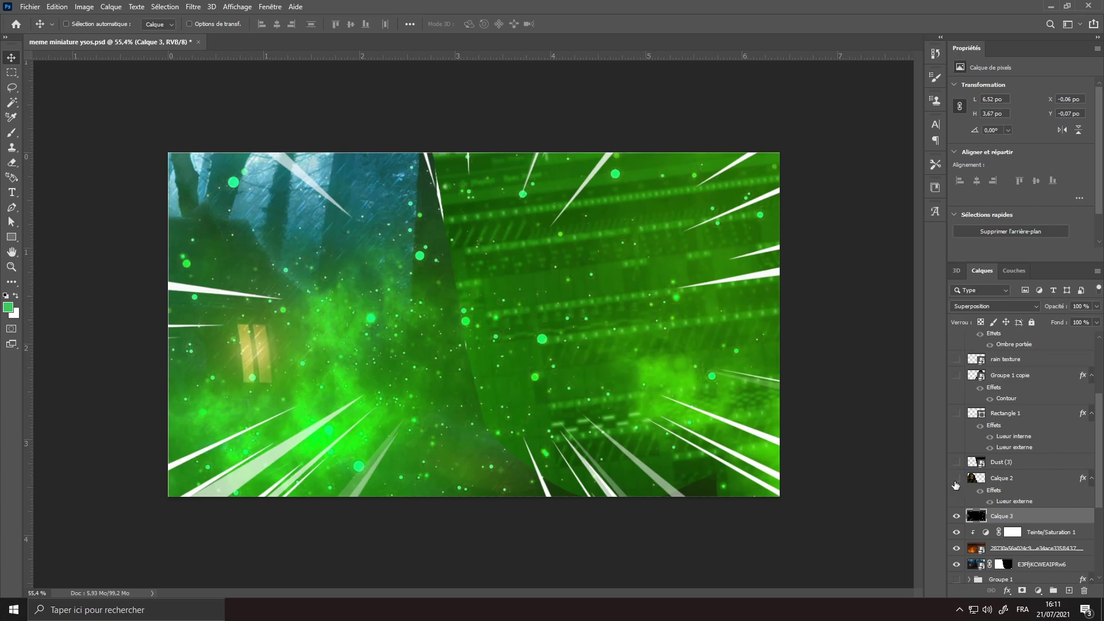
pyautogui.click(956, 478)
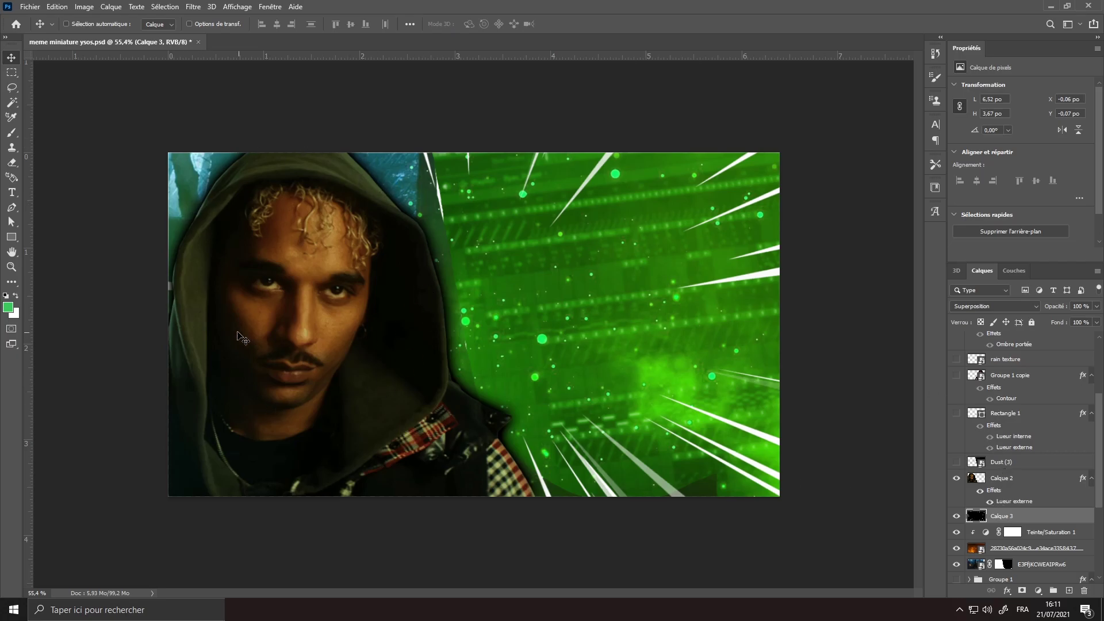
# Show the Dust (3) texture, toggling its visibility to compare the image with and without it
pyautogui.scroll(2, 1013, 509)
pyautogui.click(956, 494)
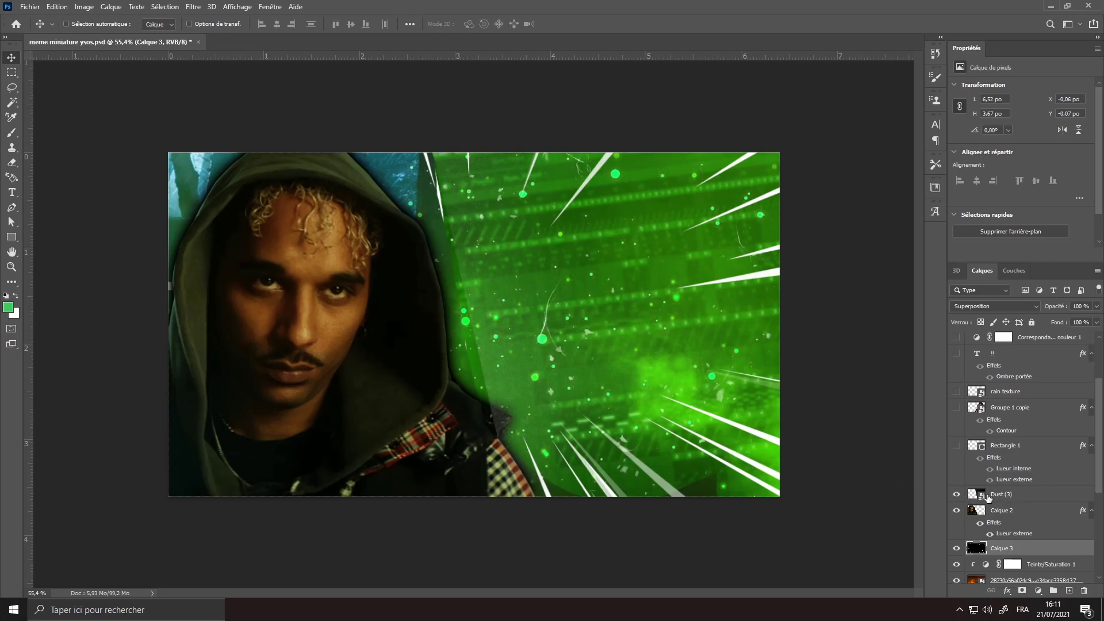
pyautogui.click(956, 494)
pyautogui.click(957, 495)
# Show the glowing Rectangle 1 divider and the outlined Groupe 1 copie cut-out
pyautogui.scroll(2, 961, 482)
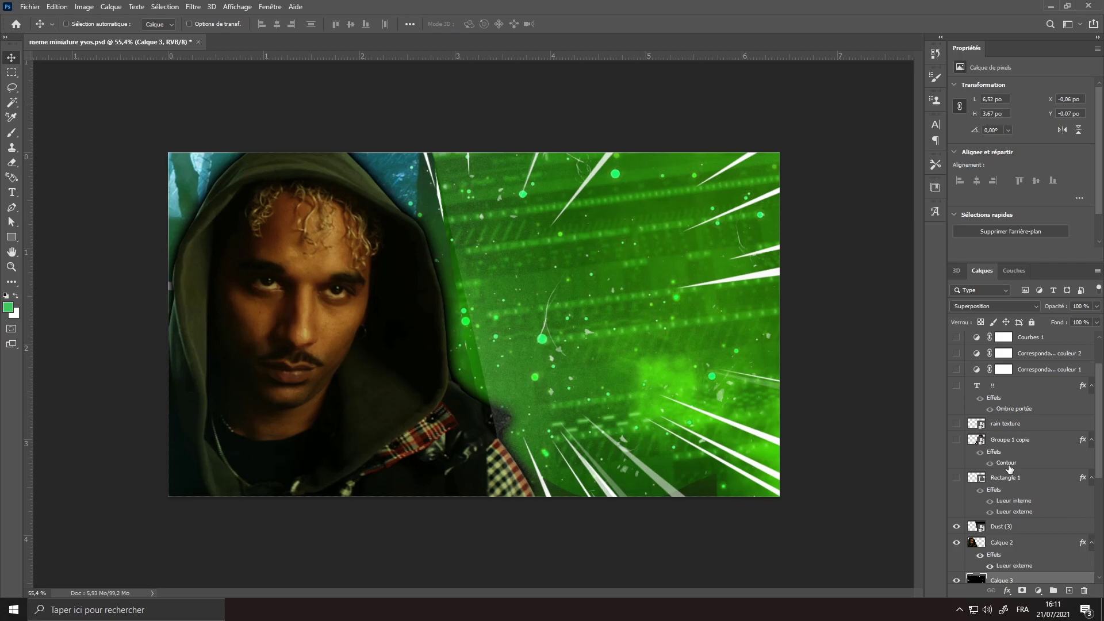
pyautogui.click(958, 479)
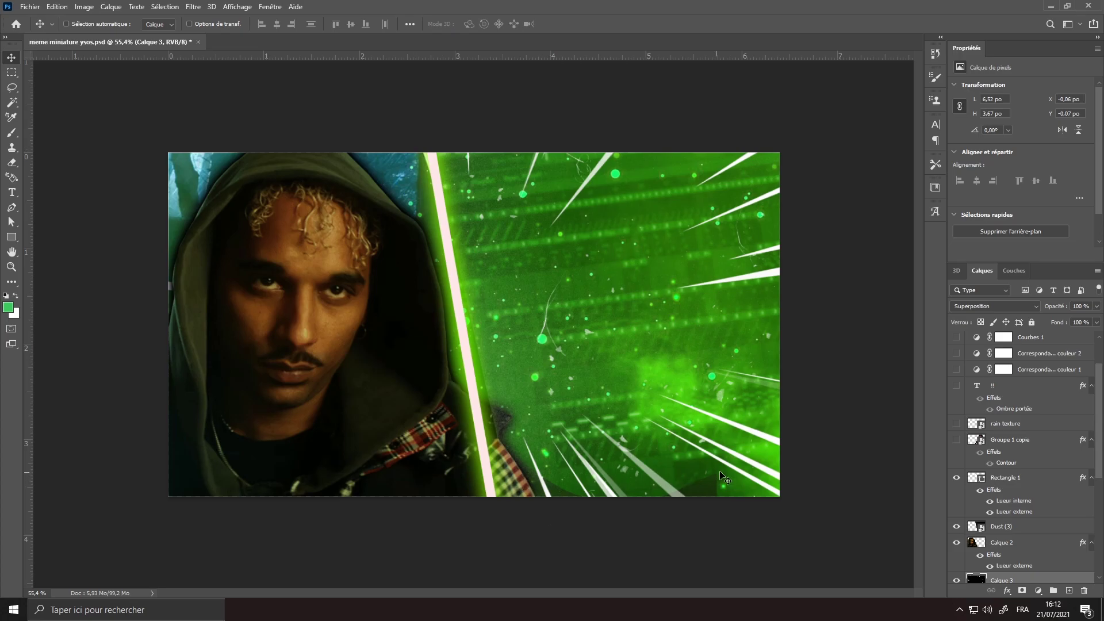
pyautogui.scroll(2, 990, 472)
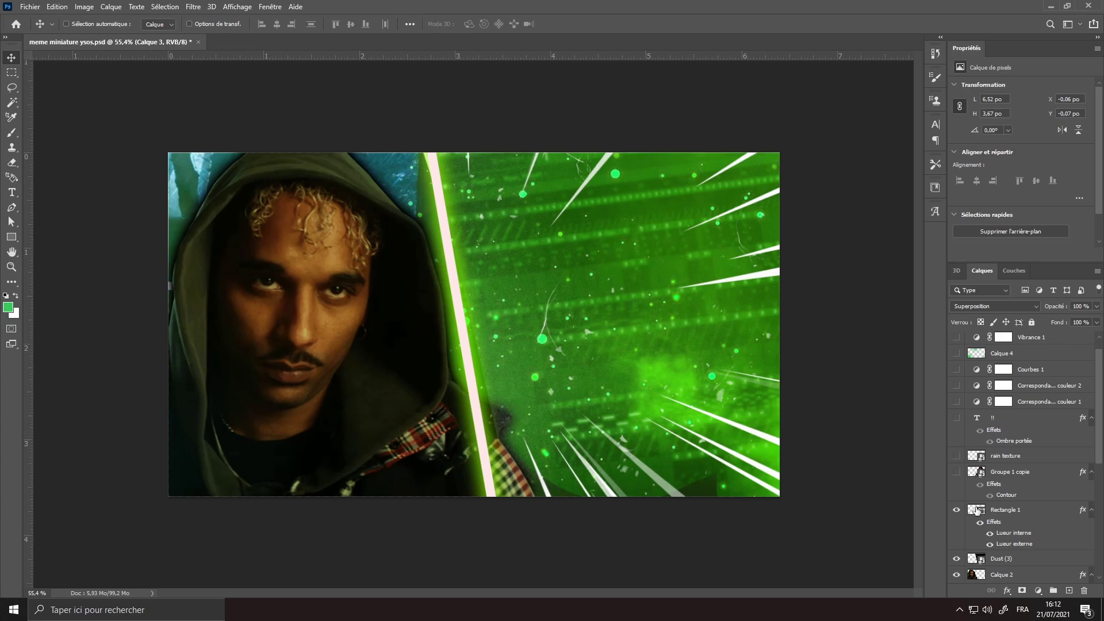
pyautogui.scroll(1, 976, 511)
pyautogui.click(957, 487)
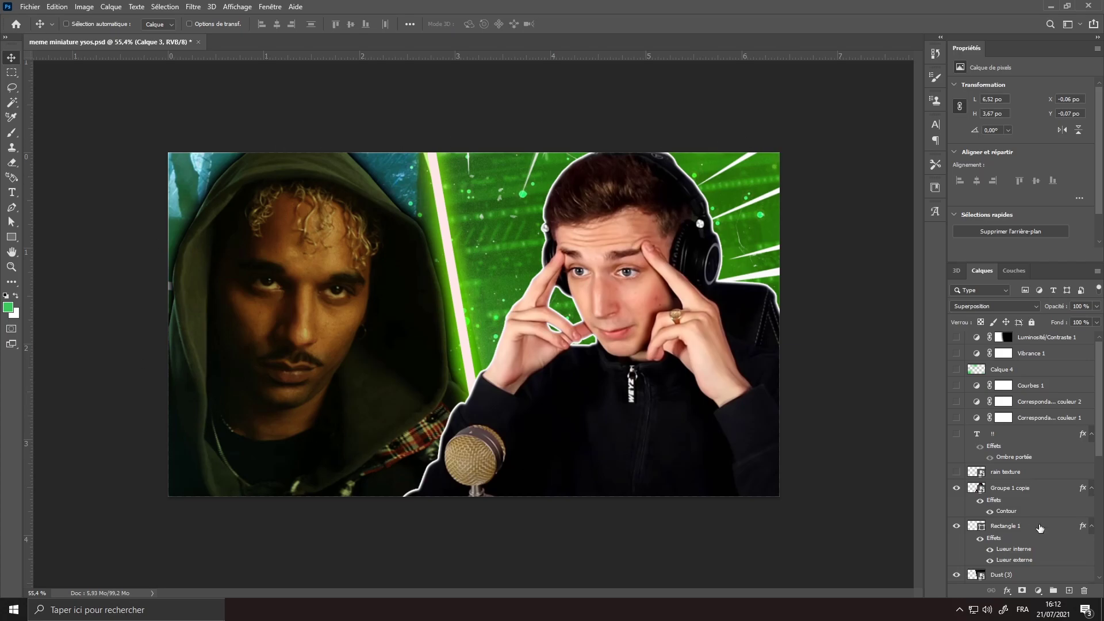
pyautogui.scroll(1, 977, 461)
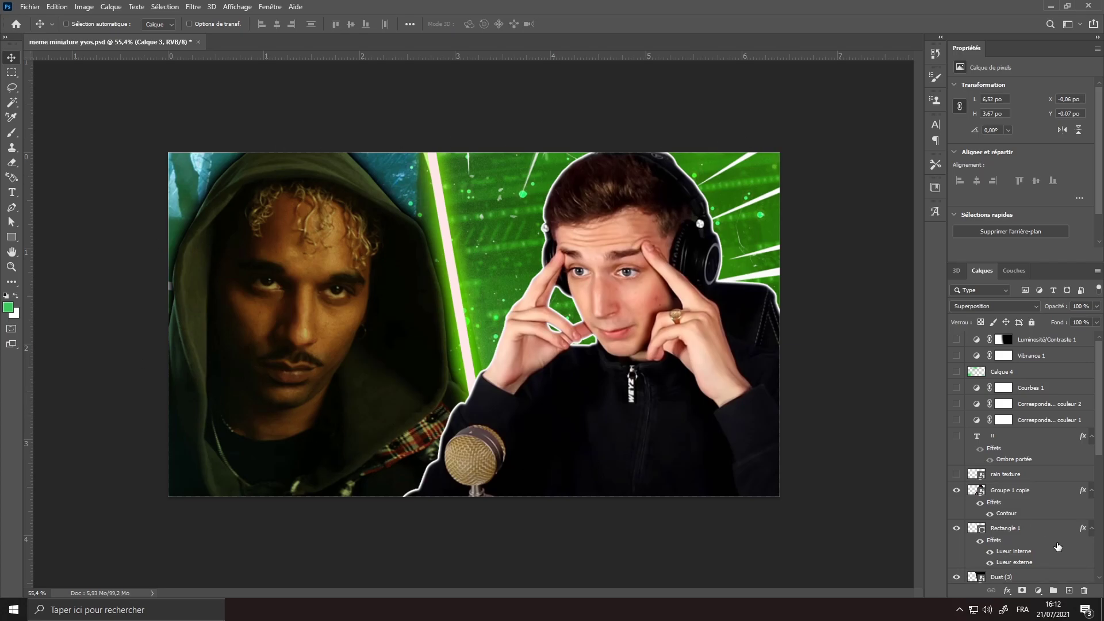
# Show the rain texture and the "!!" text layer, and select the text with the Type tool active to display its character settings
pyautogui.click(957, 475)
pyautogui.click(957, 437)
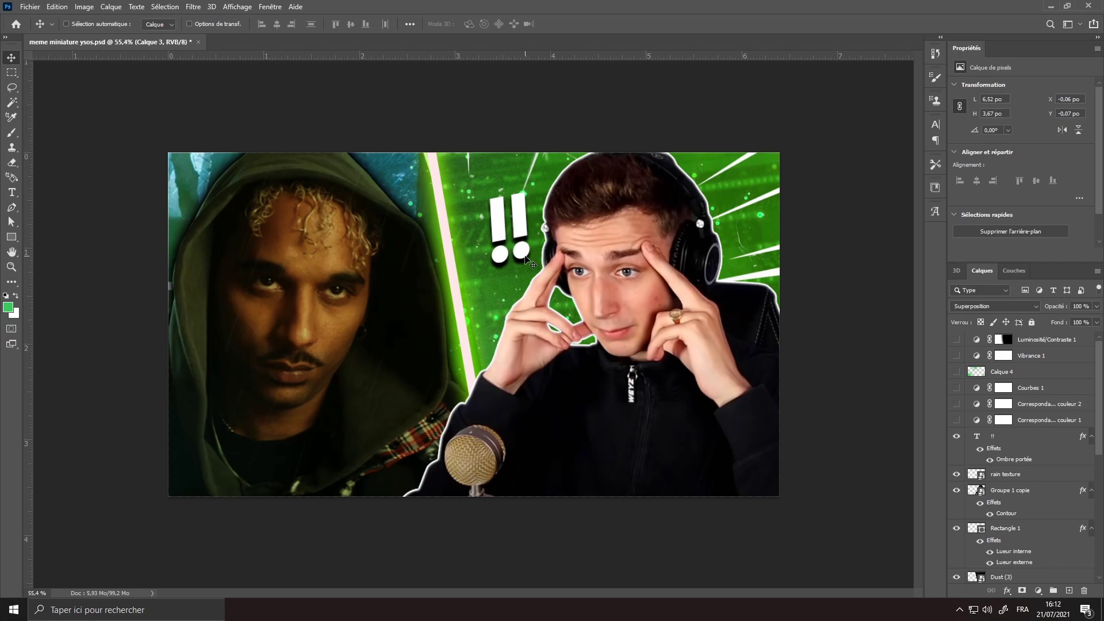
pyautogui.click(1015, 438)
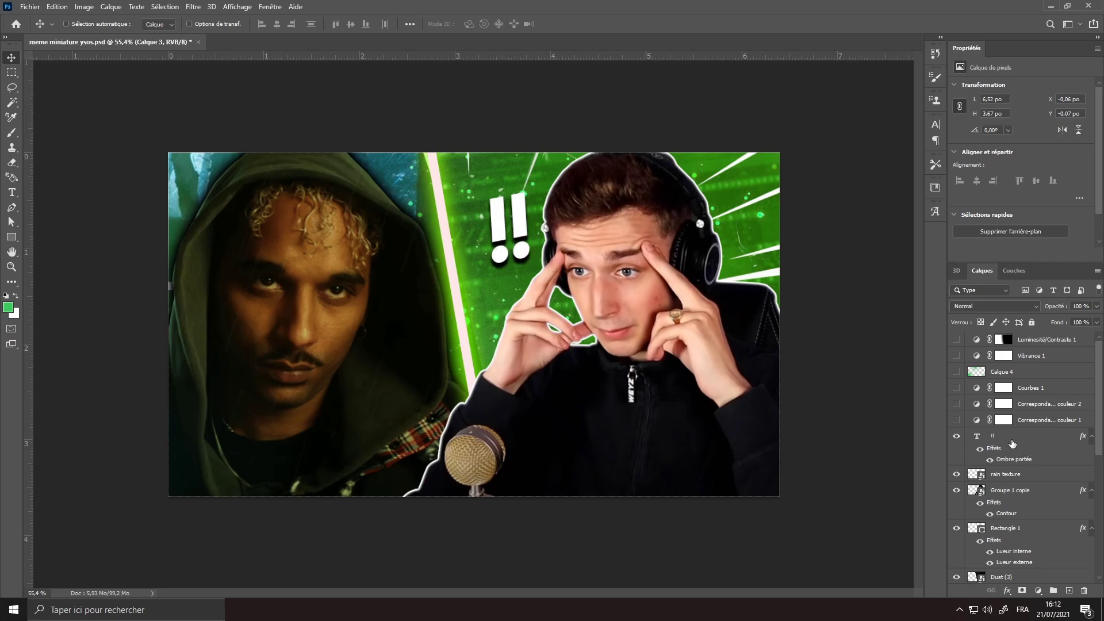
pyautogui.click(12, 192)
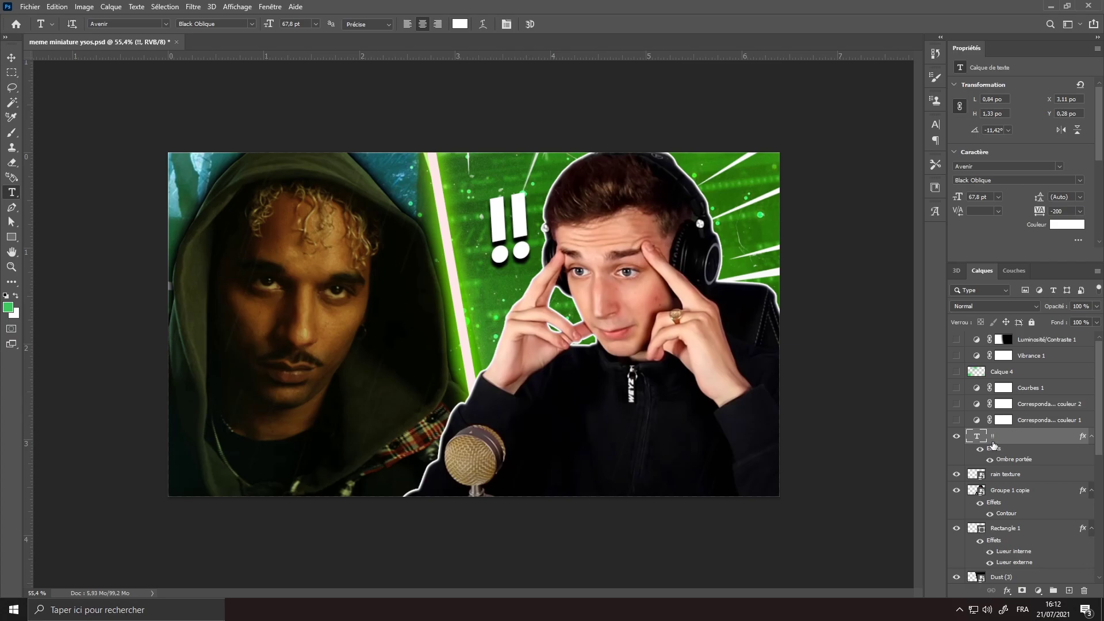
# Show both Correspondance de couleur adjustments, select each to display its settings, and toggle the second one to compare its effect
pyautogui.click(958, 422)
pyautogui.click(1041, 426)
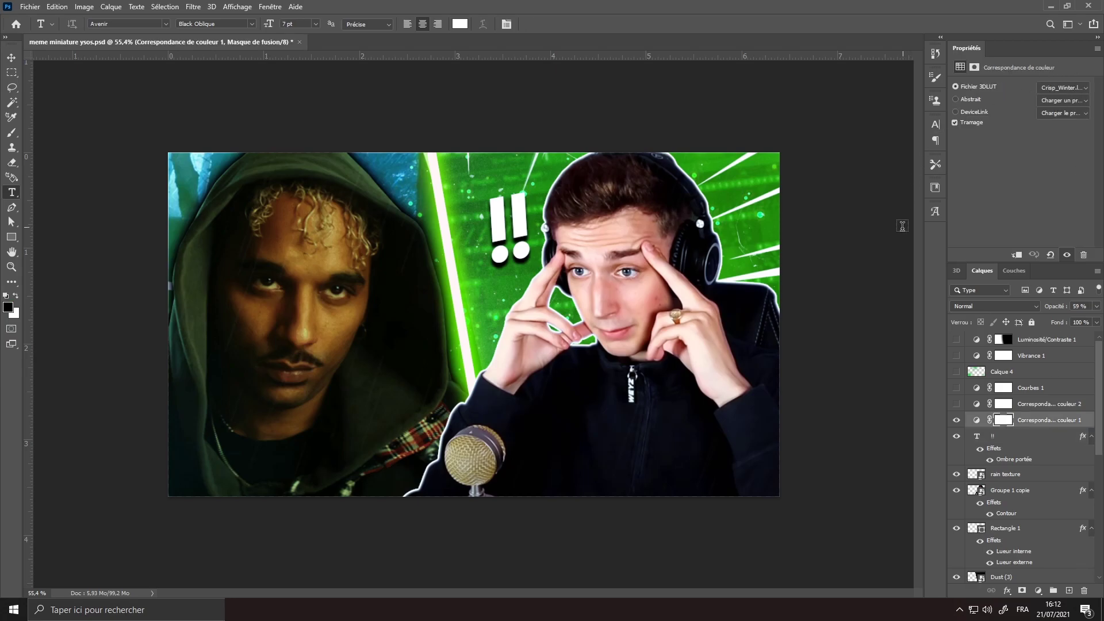
pyautogui.click(957, 406)
pyautogui.click(1001, 404)
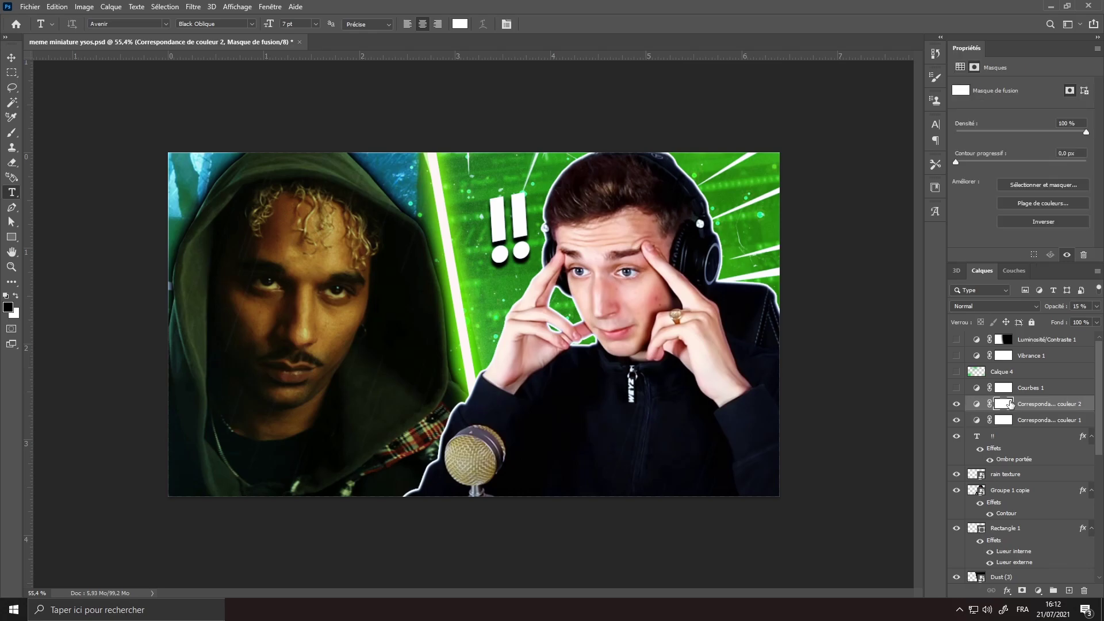
pyautogui.click(977, 404)
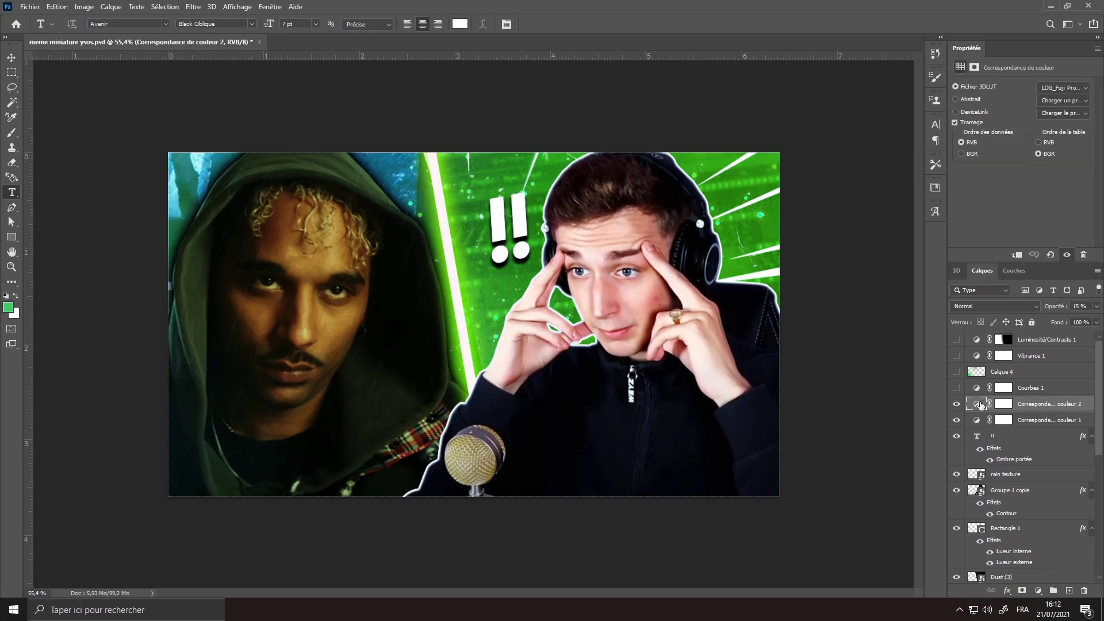
pyautogui.click(956, 406)
pyautogui.click(956, 406)
# Select the Courbes 1 adjustment to display its curve, and make it visible
pyautogui.click(1004, 389)
pyautogui.click(977, 388)
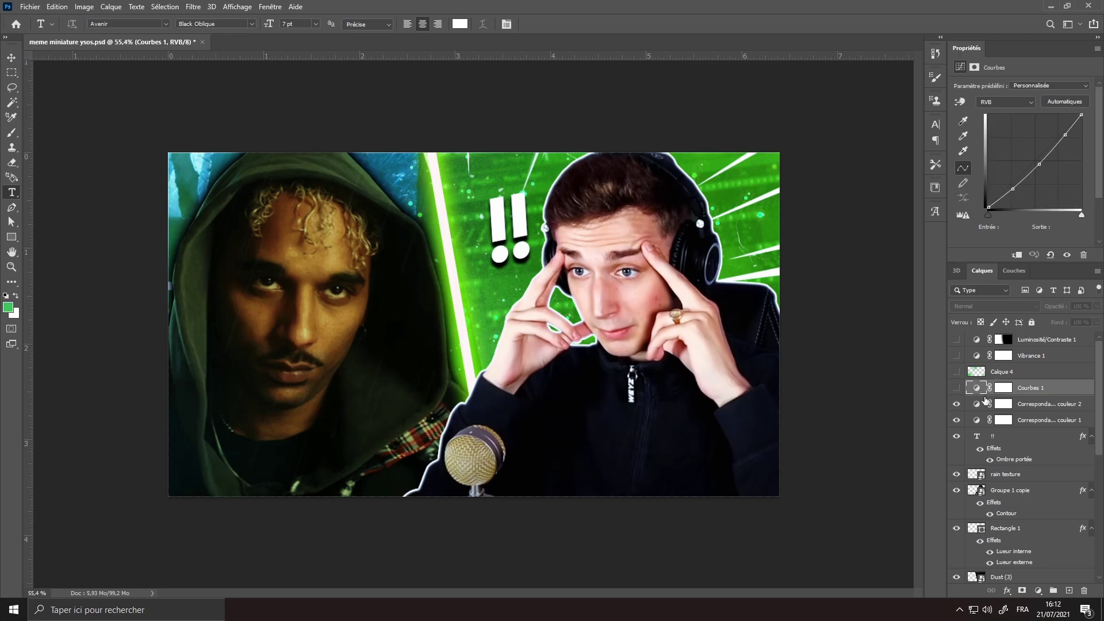
pyautogui.click(957, 388)
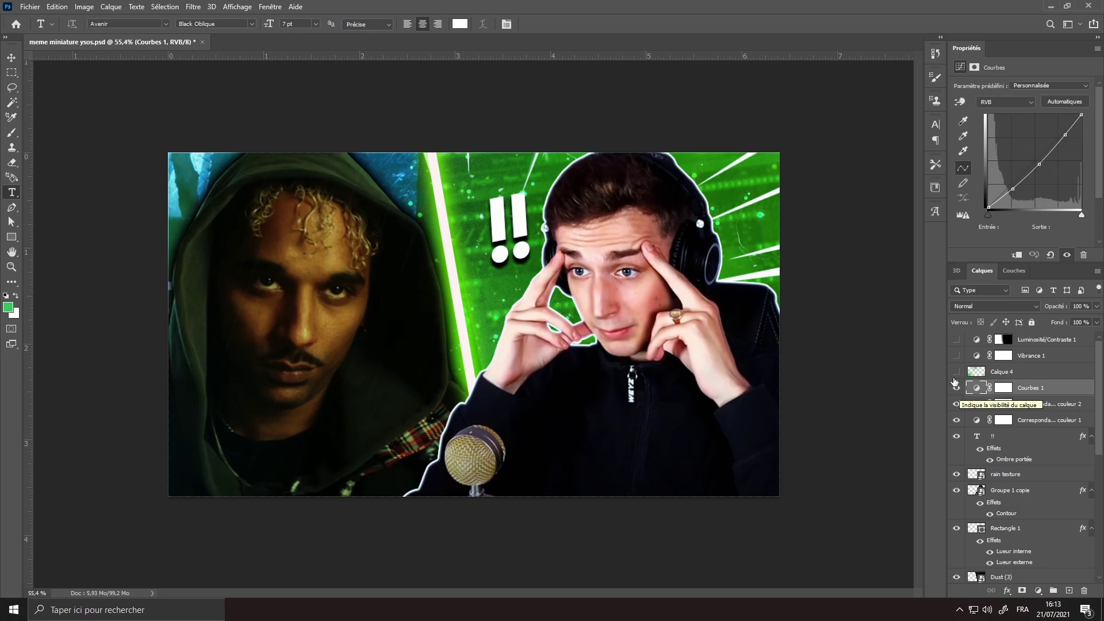
# Show Calque 4 and the Vibrance 1 adjustment, selecting each to display its settings
pyautogui.click(955, 373)
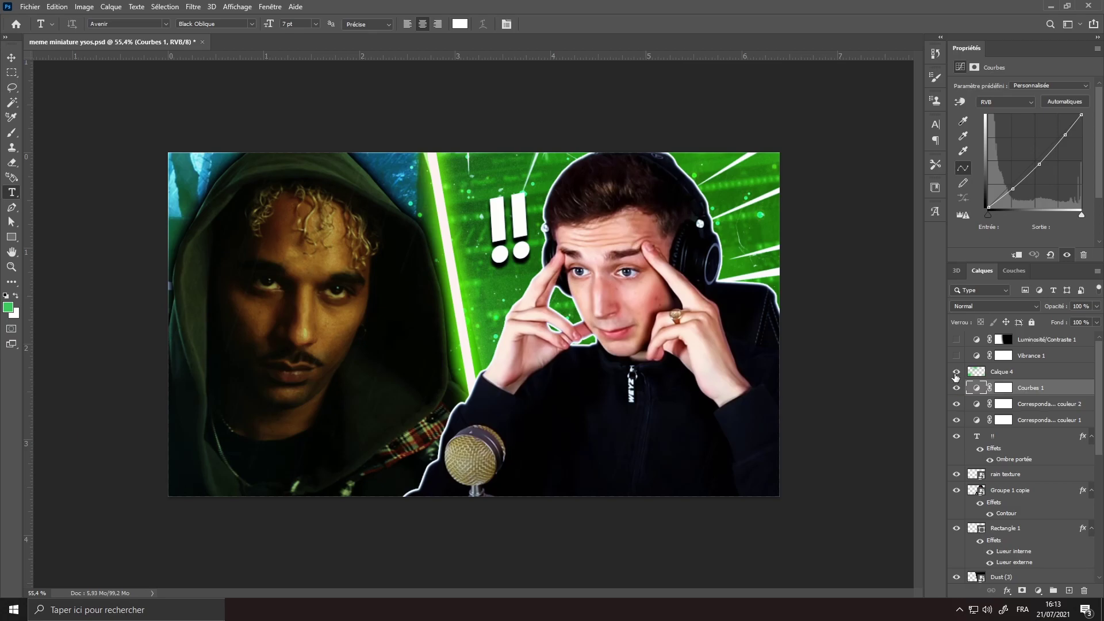
pyautogui.click(1002, 378)
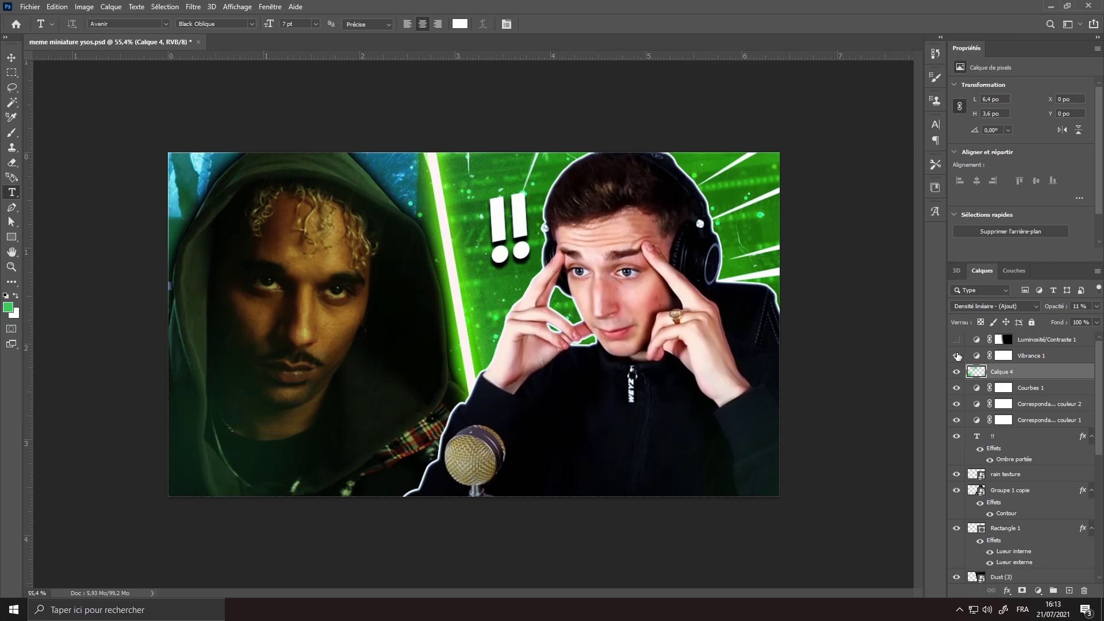
pyautogui.click(1010, 355)
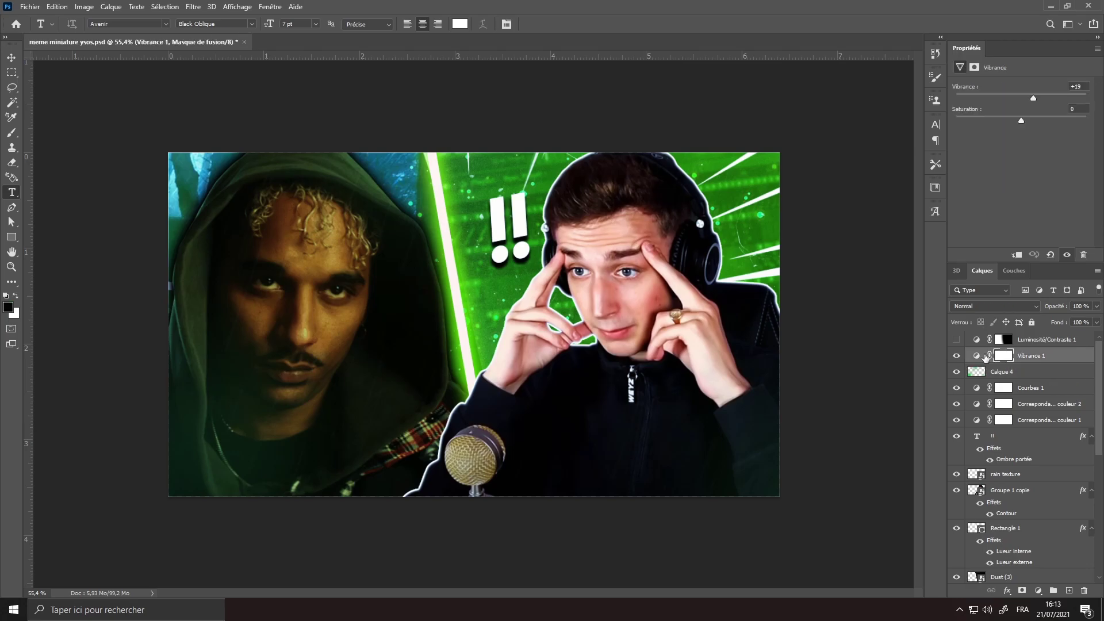
pyautogui.click(977, 355)
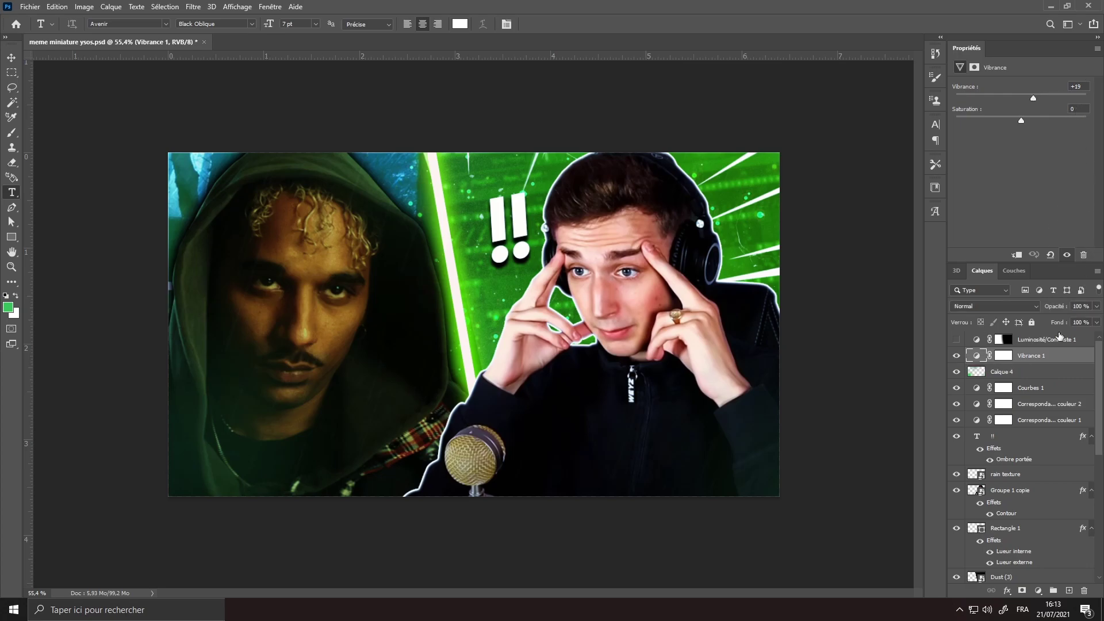
# Show the Luminosité/Contraste 1 adjustment, disable and re-enable its mask to compare, and return to the Move tool
pyautogui.click(955, 339)
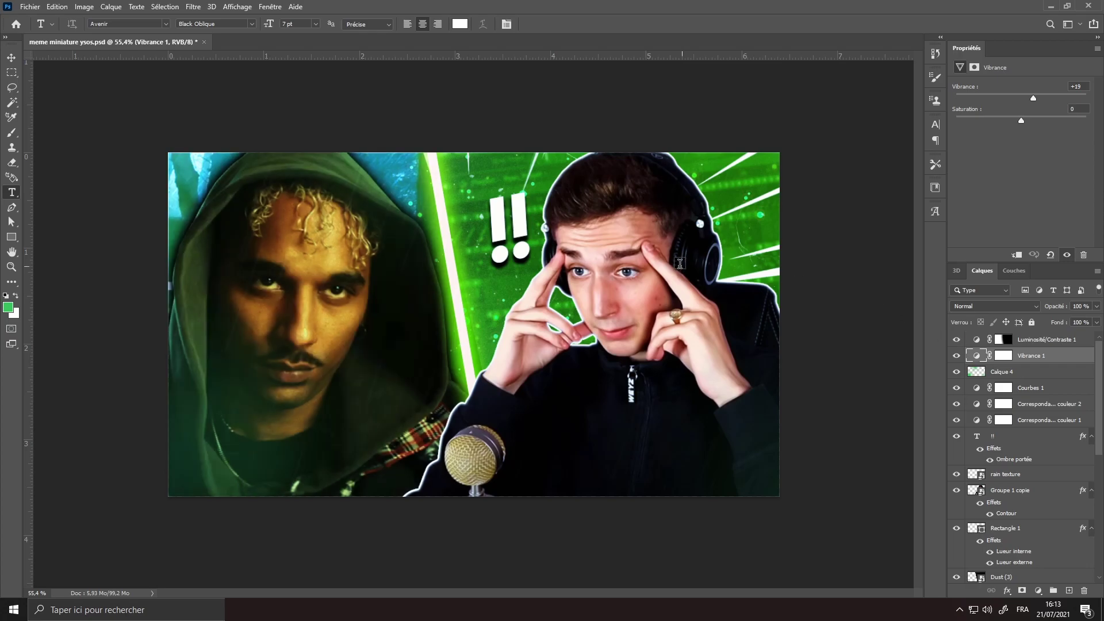
pyautogui.keyDown('shift'); pyautogui.click(1006, 340); pyautogui.keyUp('shift')
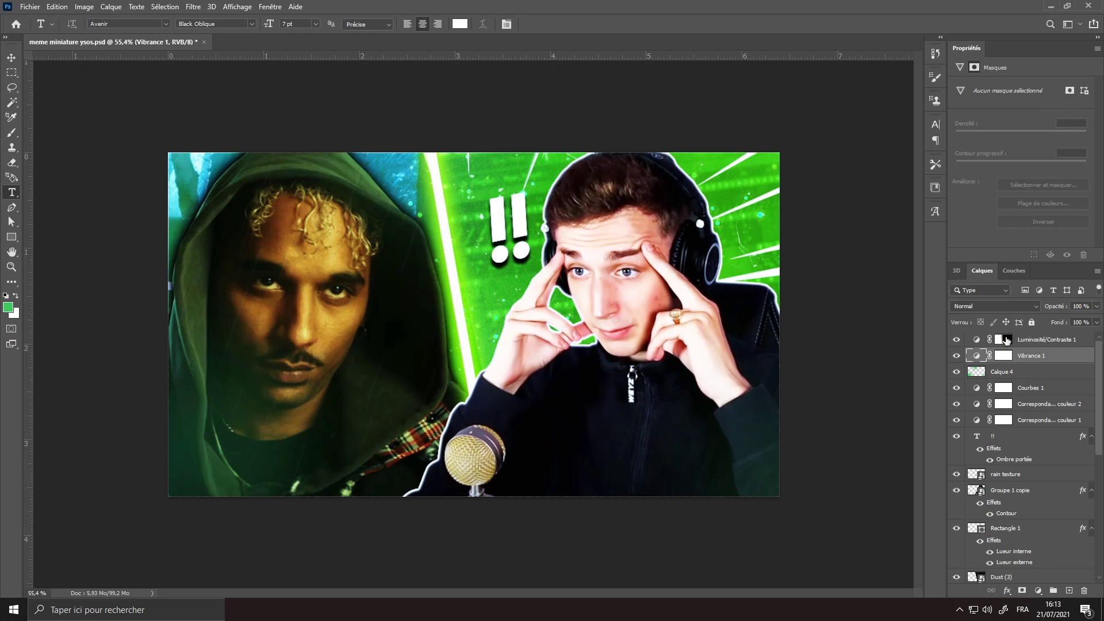
pyautogui.keyDown('shift'); pyautogui.click(1006, 340); pyautogui.keyUp('shift')
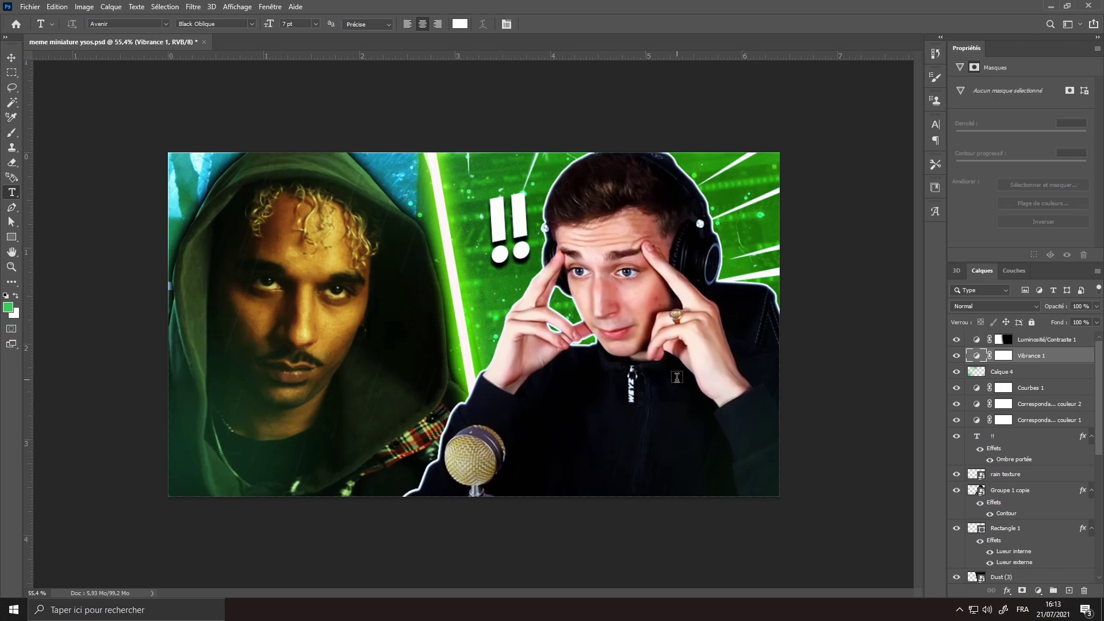
pyautogui.click(12, 58)
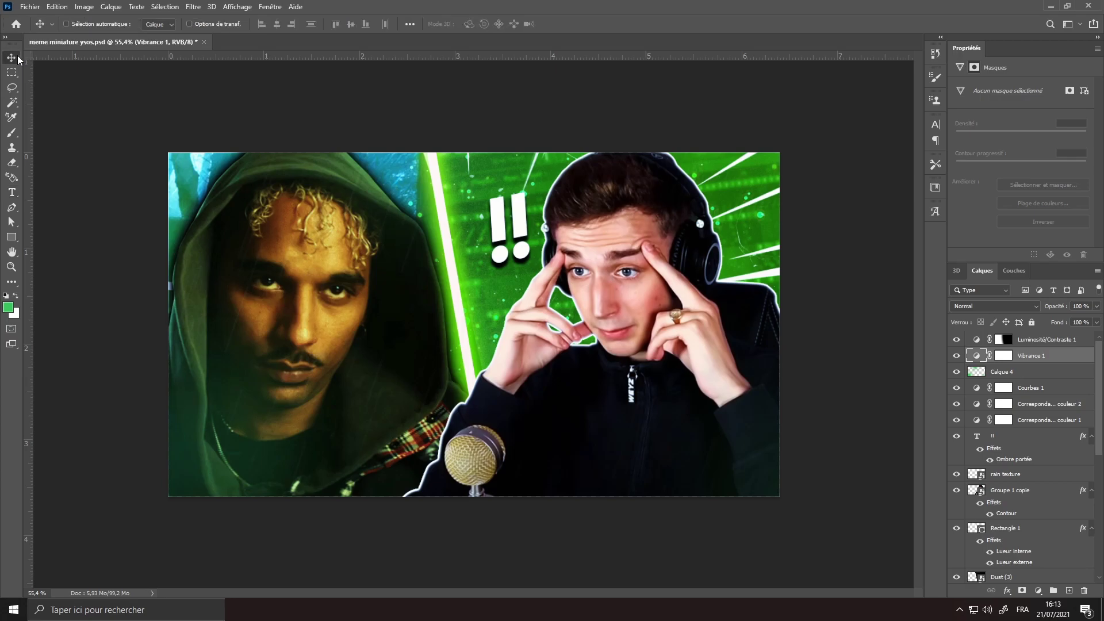
pyautogui.scroll(2, 520, 440)
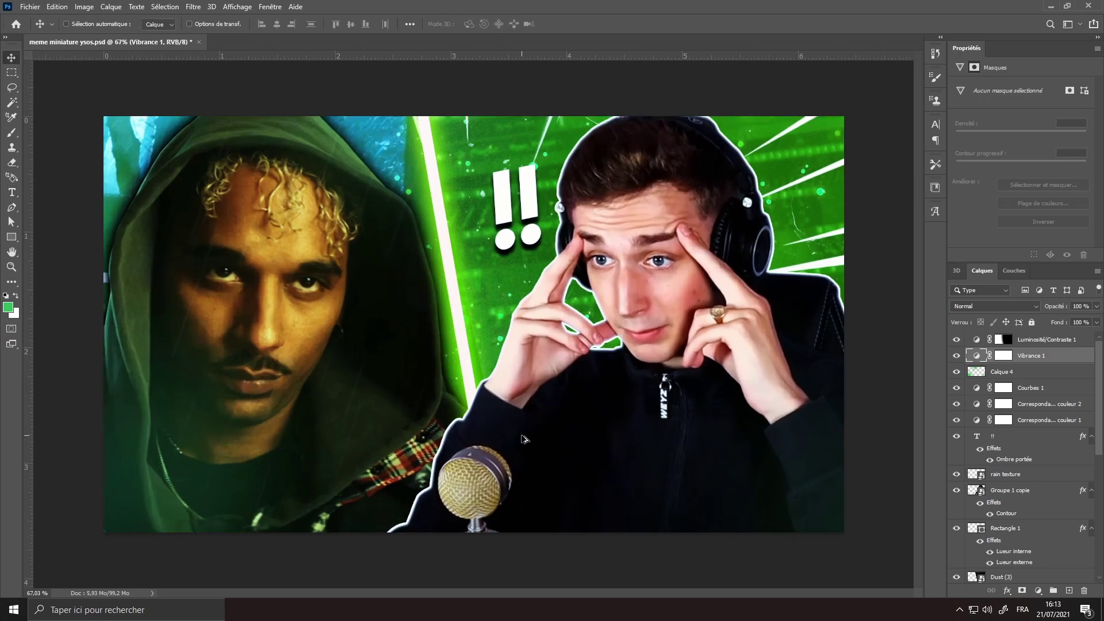